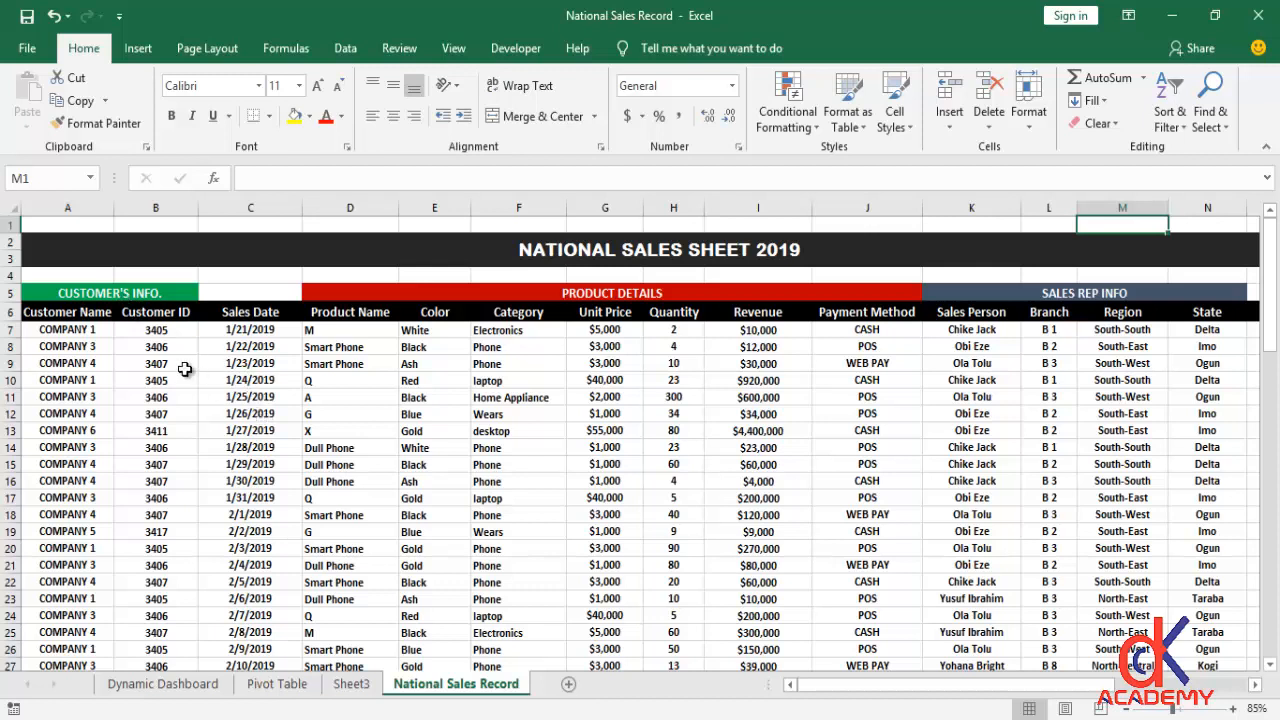
Select the whole sales table from the Customer Name header in A6 to the last State entry in N87
left_click(62, 316)
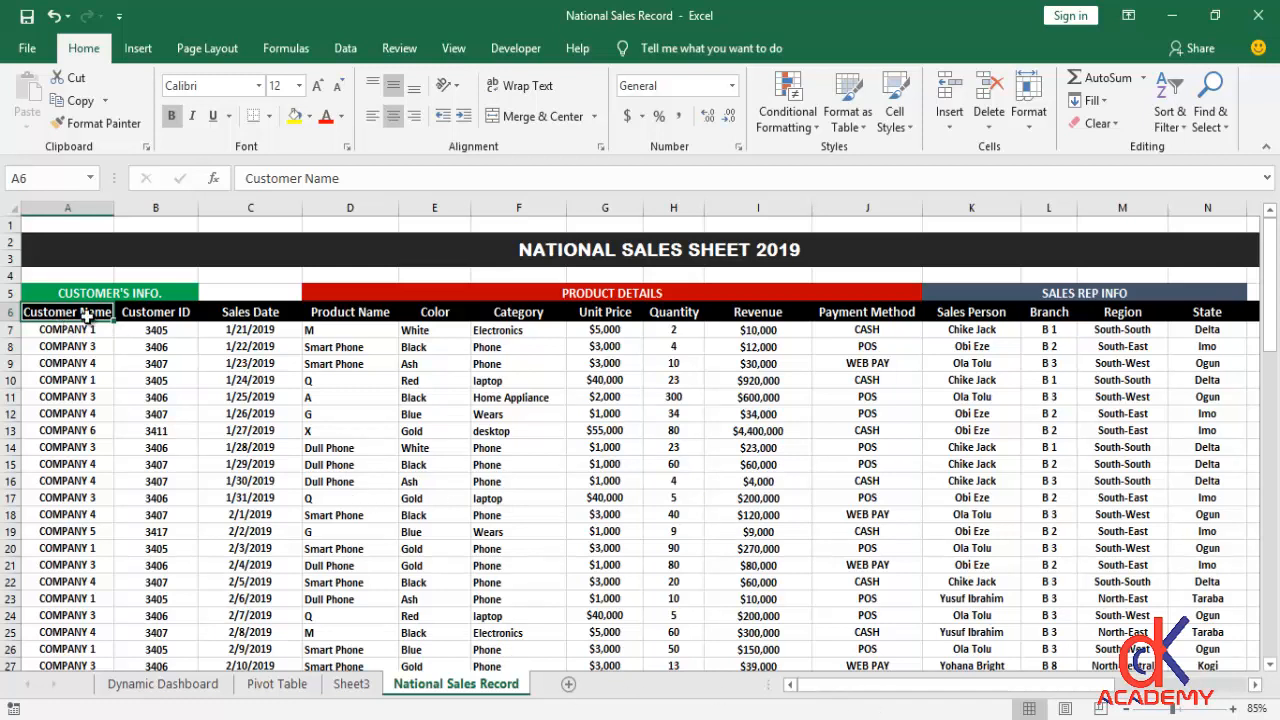
key("F8")
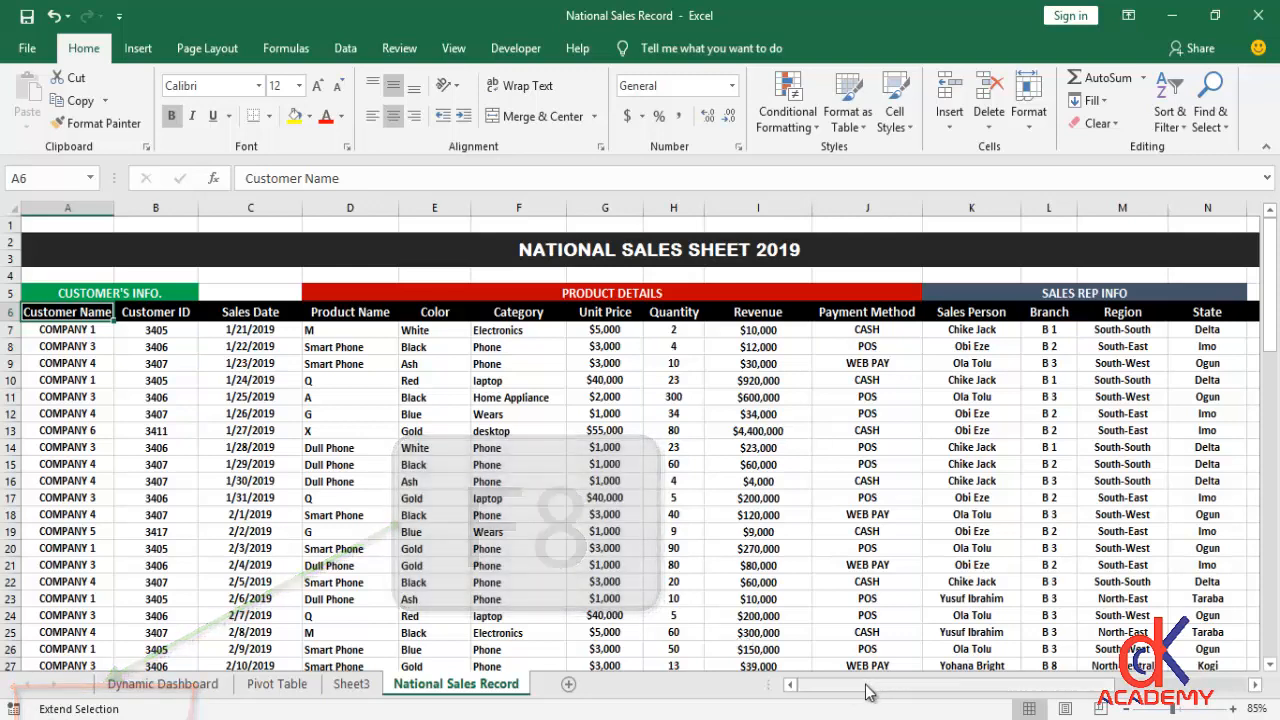
left_click_drag(870, 686, 952, 689)
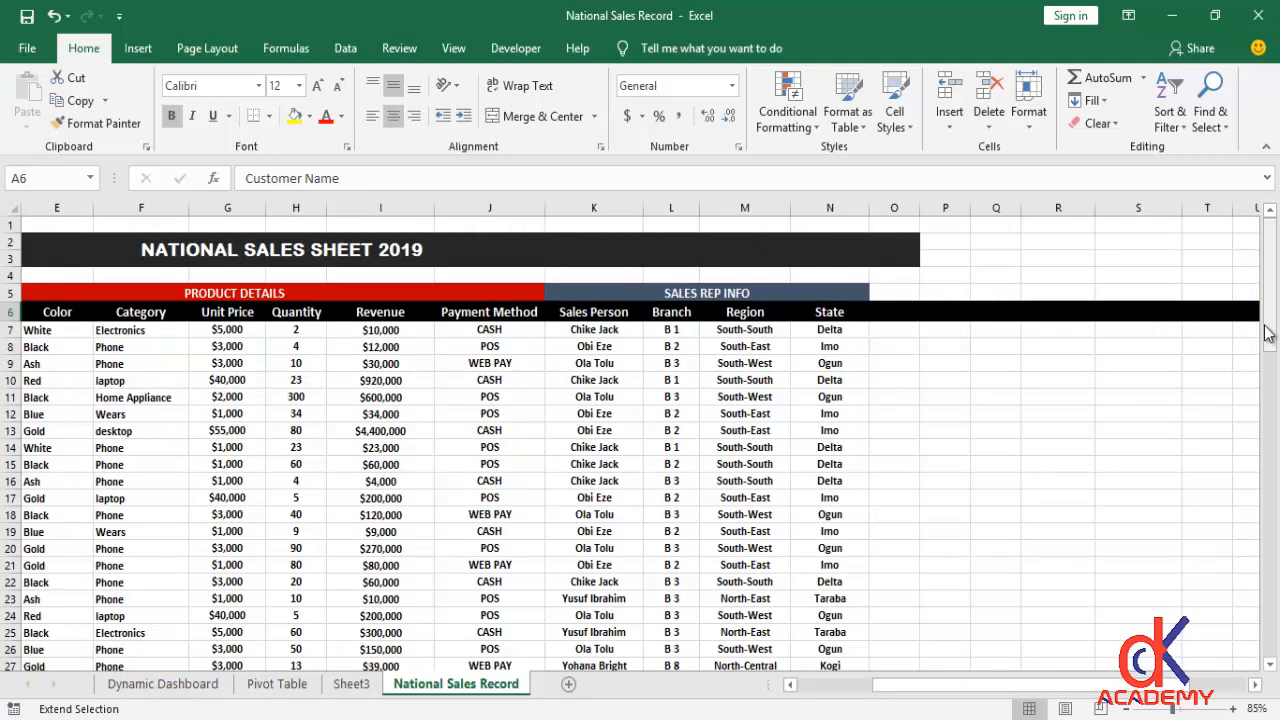
left_click_drag(1270, 337, 1166, 668)
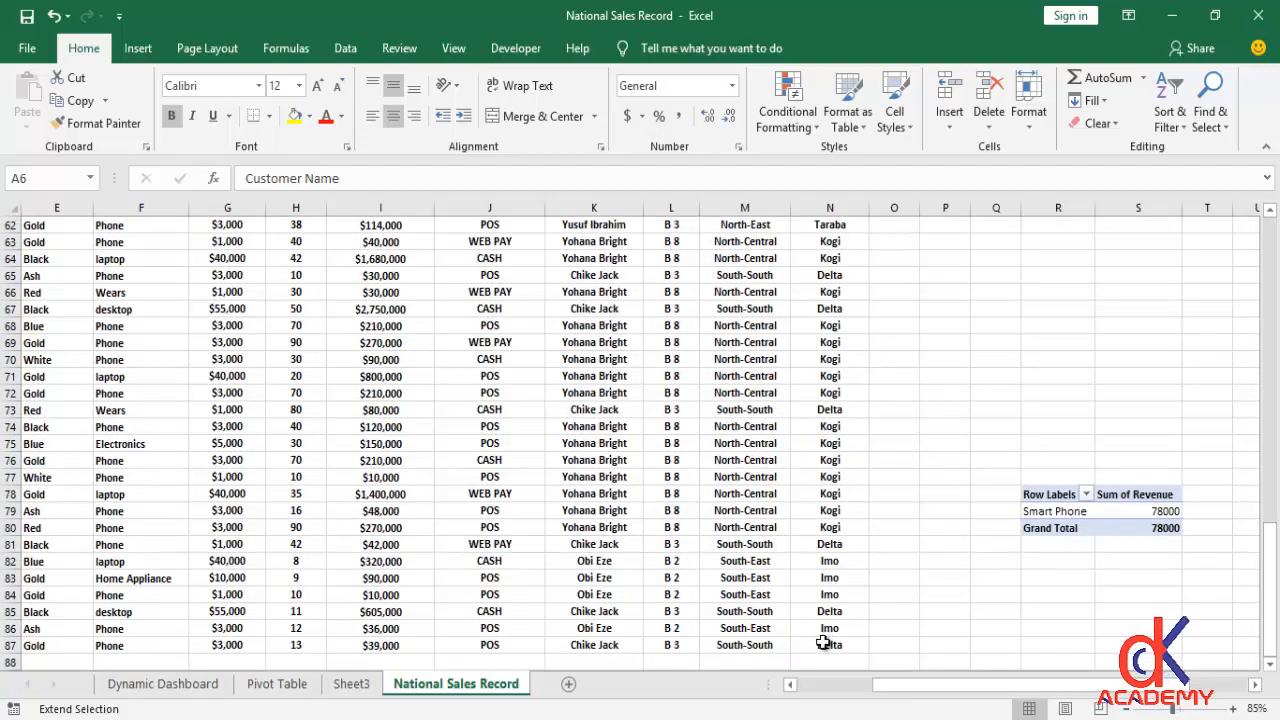
left_click(826, 648)
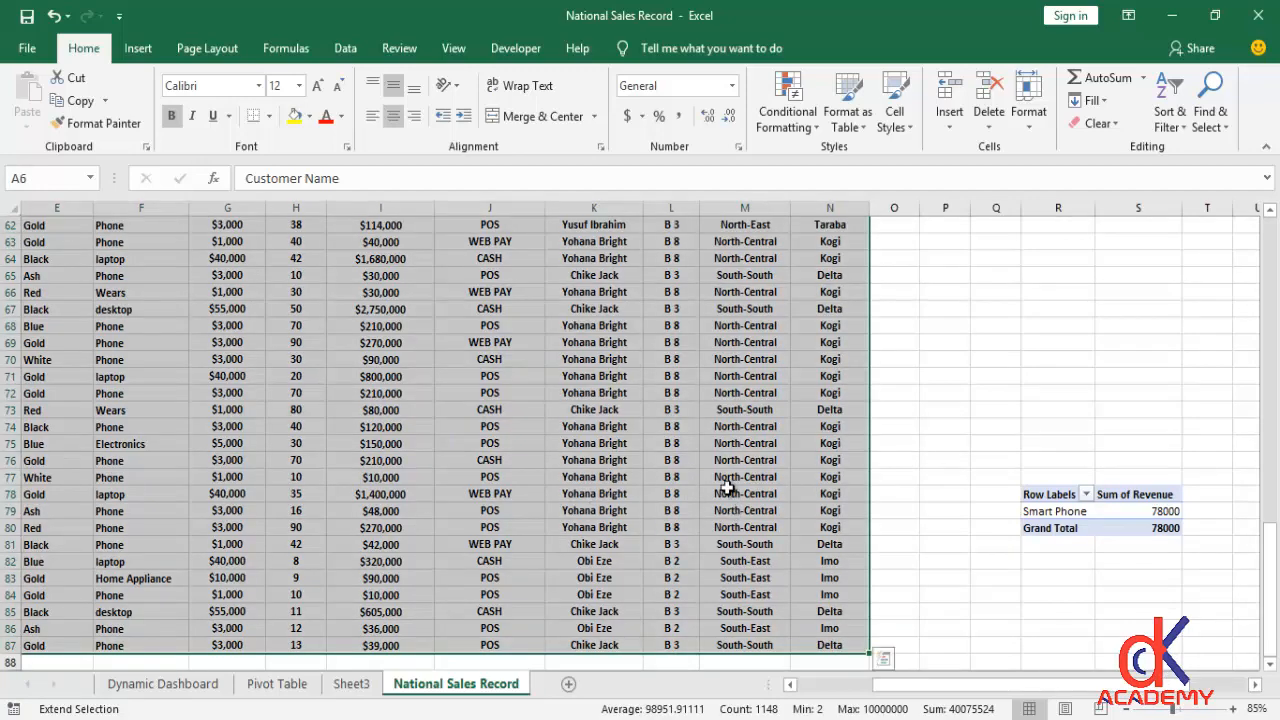
left_click_drag(940, 684, 836, 686)
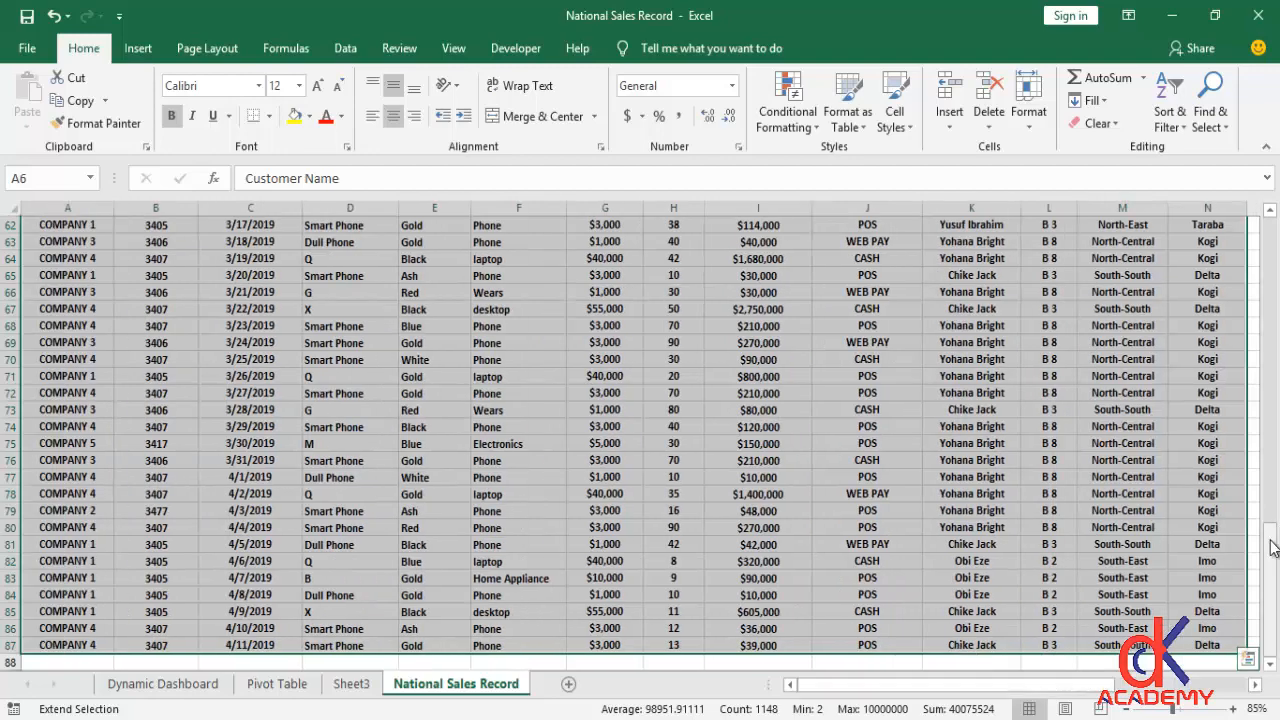
left_click_drag(1268, 528, 1252, 608)
left_click_drag(1083, 688, 1208, 688)
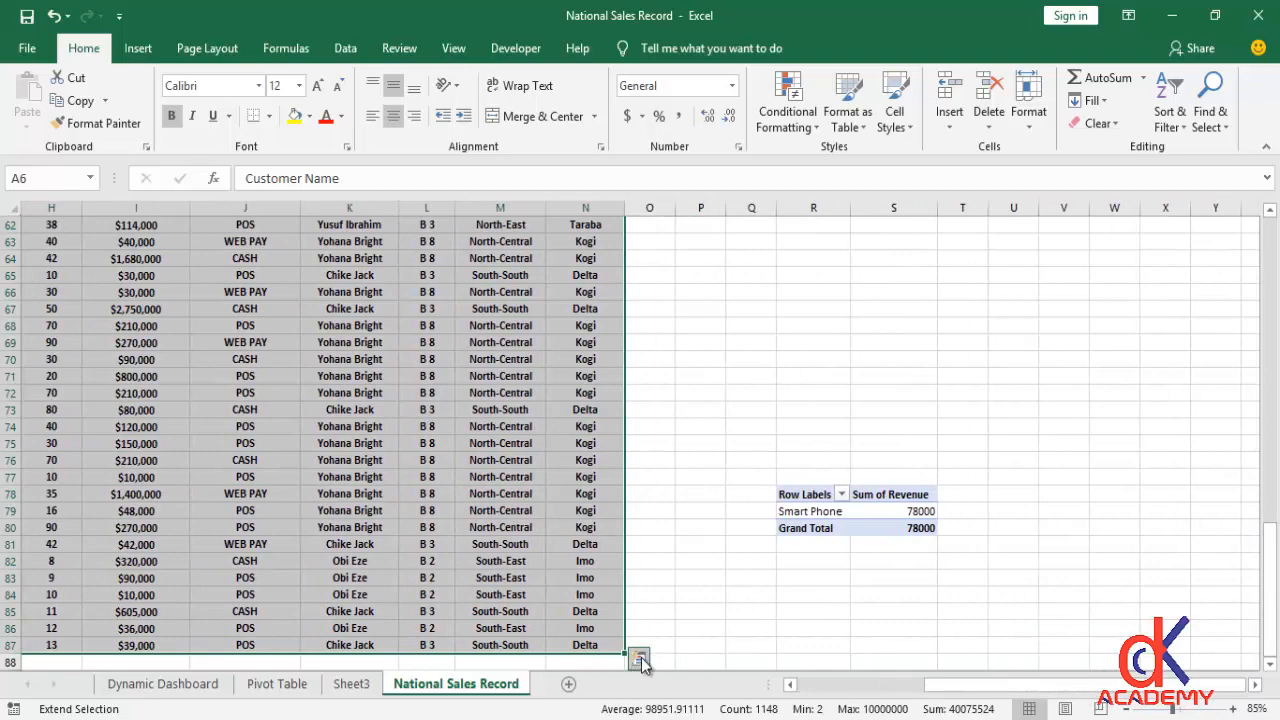
Preview the Quick Analysis PivotTable suggestions, including Sum of Revenue by State, without inserting one, and reduce the selection to cell M71
left_click(640, 660)
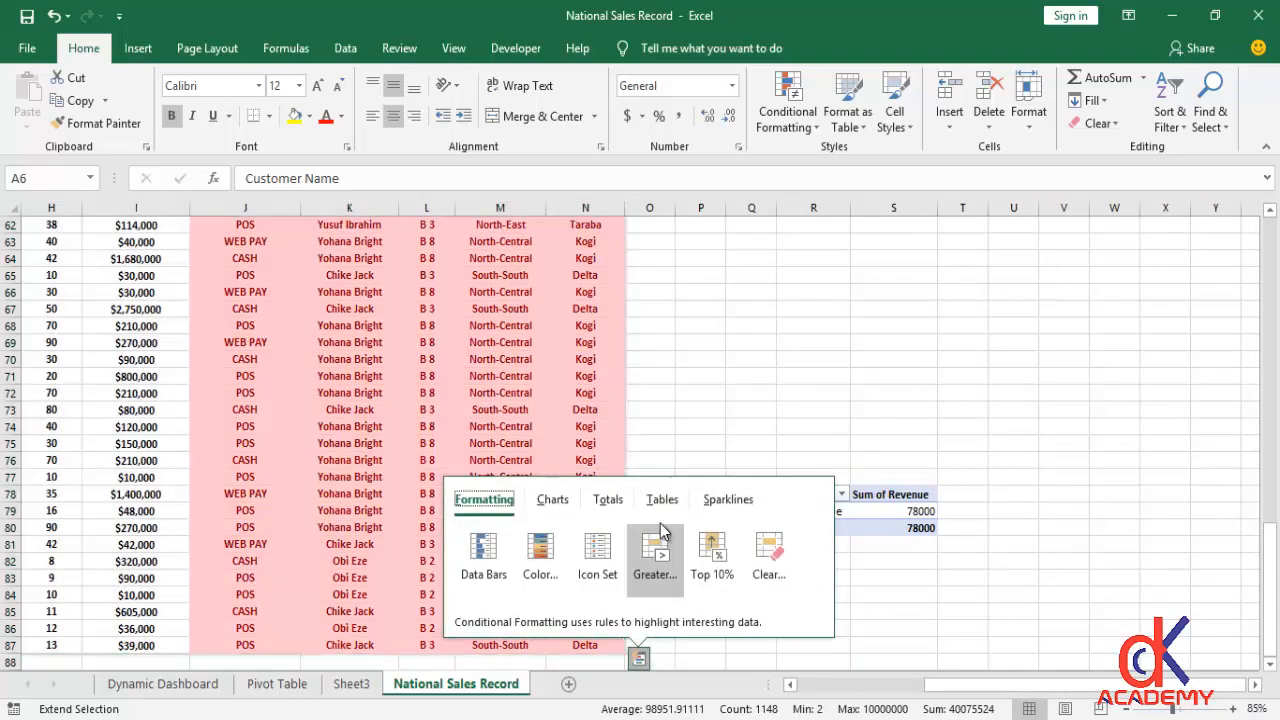
left_click(660, 503)
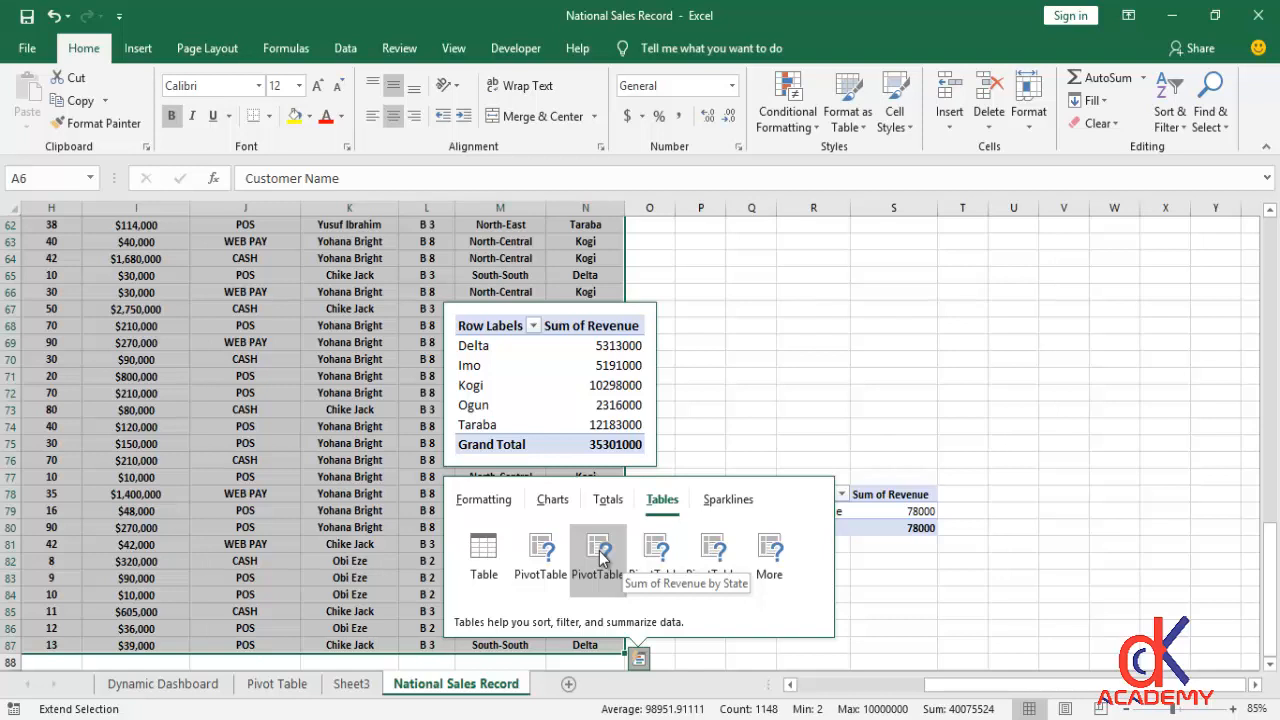
left_click(666, 443)
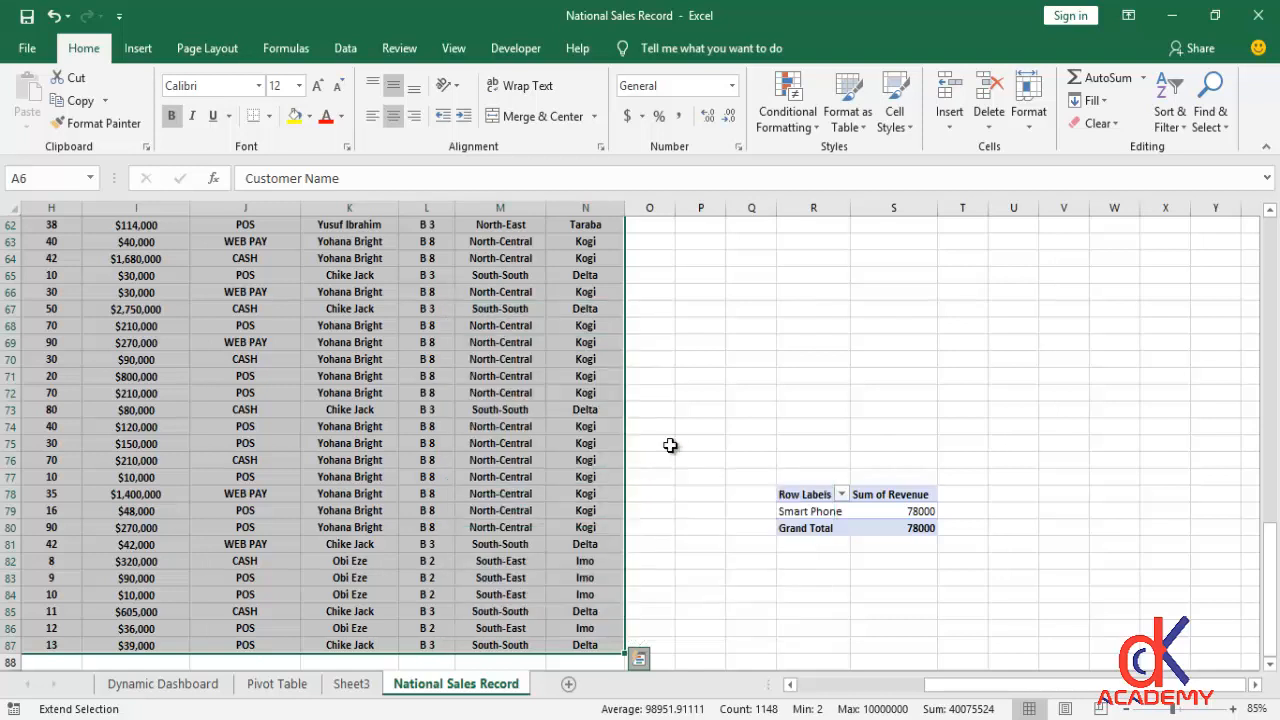
left_click(666, 443)
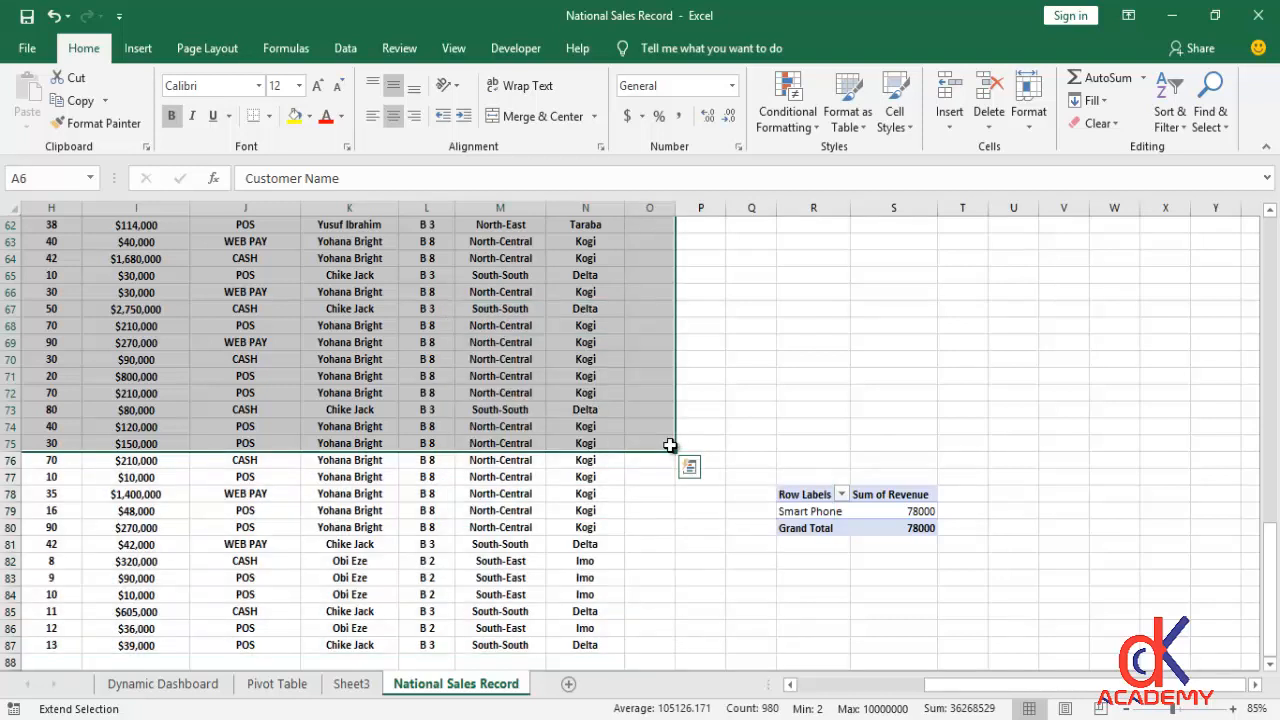
left_click(580, 422)
key("F8")
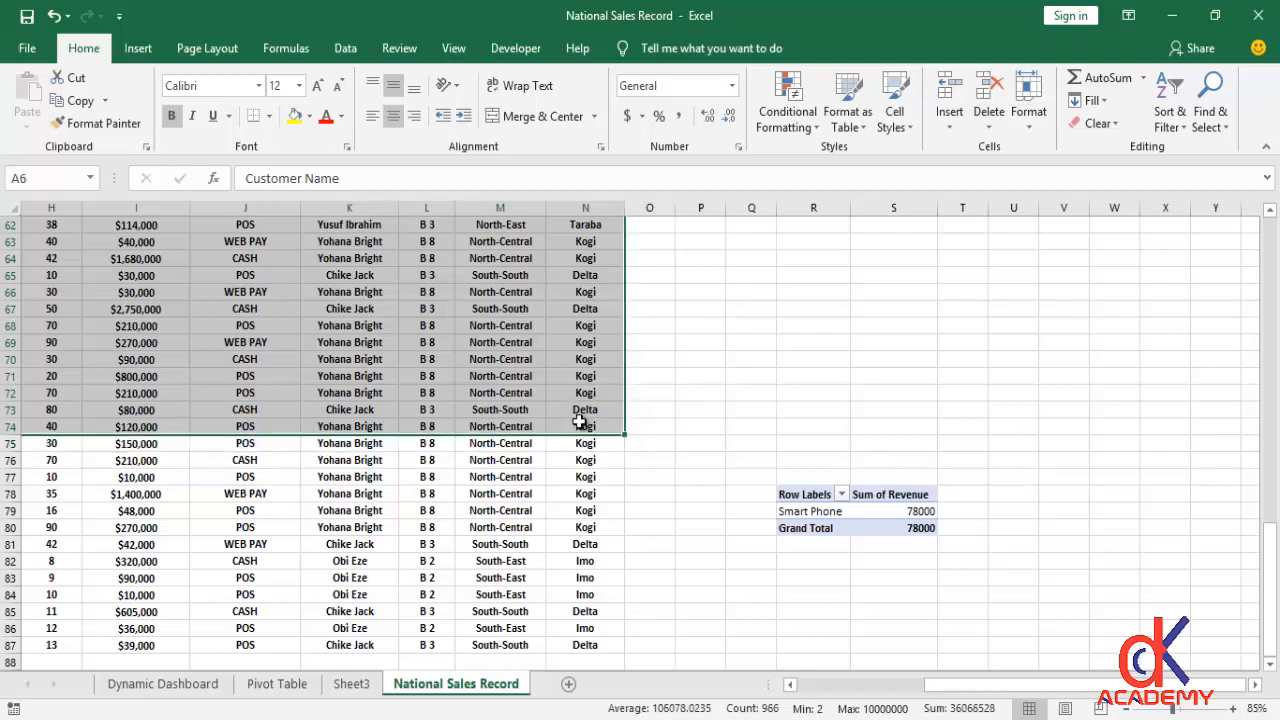
left_click(520, 380)
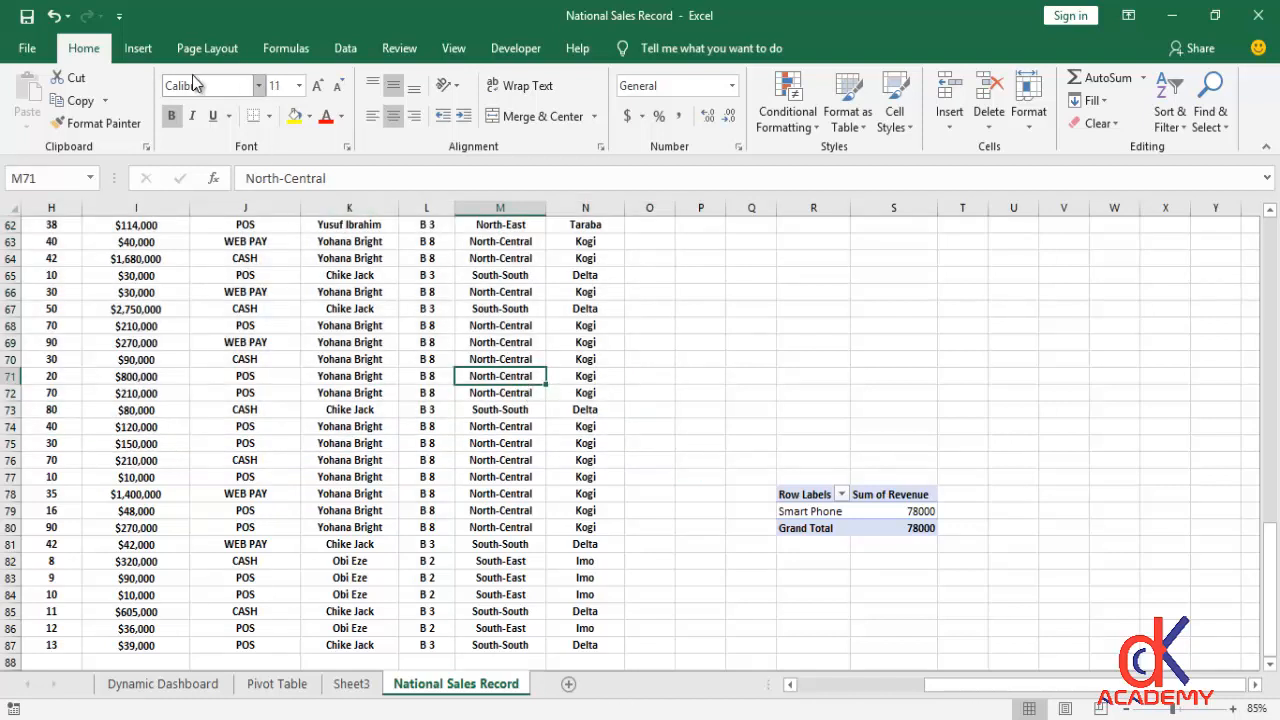
Preview the recommended PivotTables for revenue by region, revenue by state and unit price by state, without inserting any
left_click(138, 50)
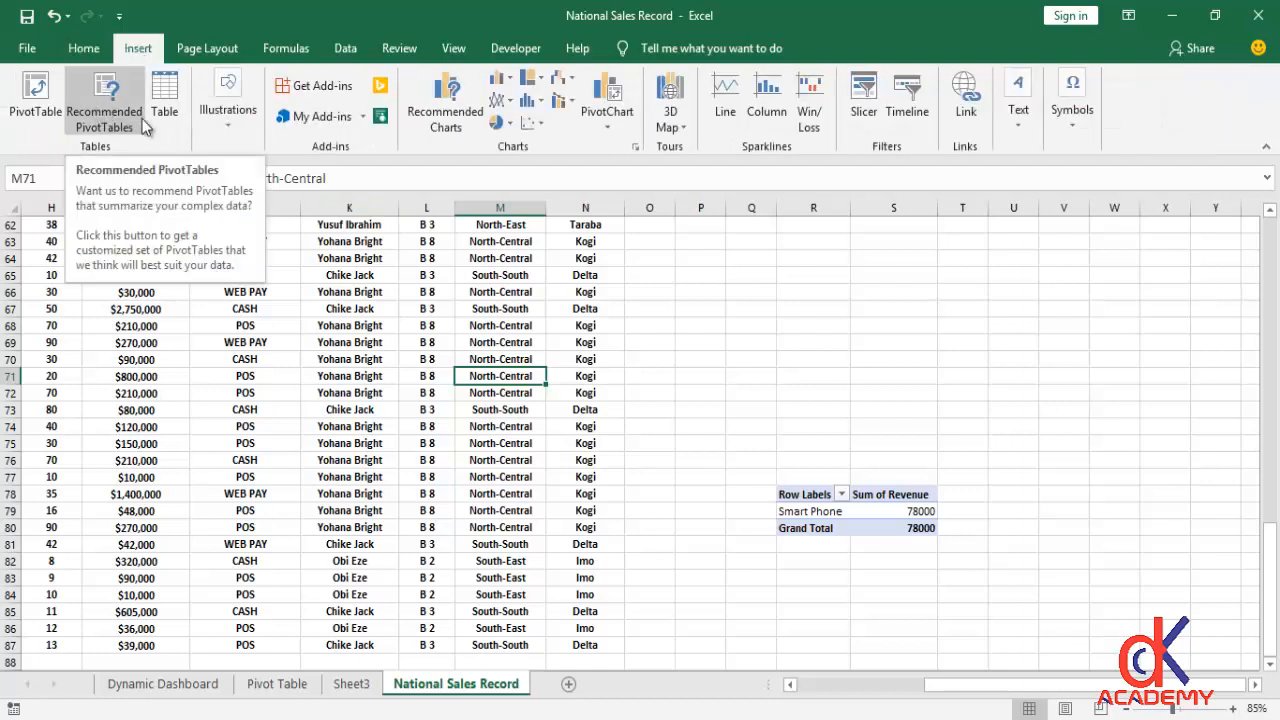
left_click(107, 113)
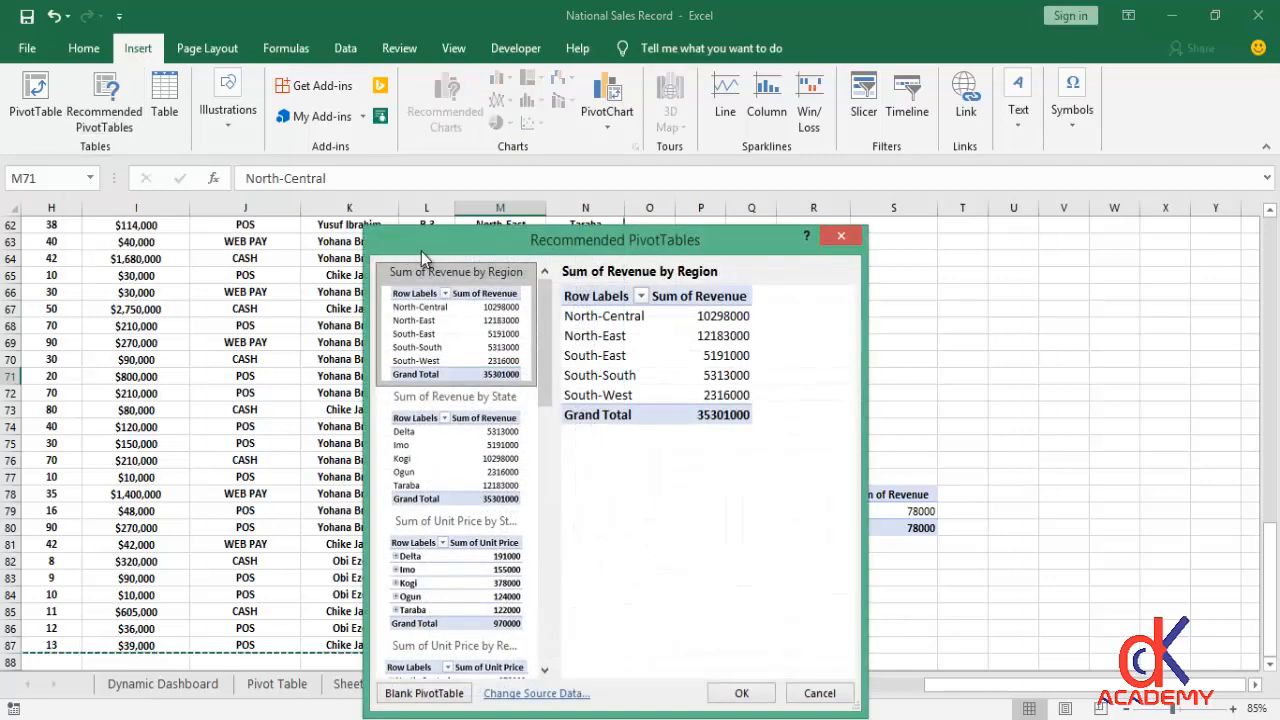
left_click_drag(421, 251, 416, 113)
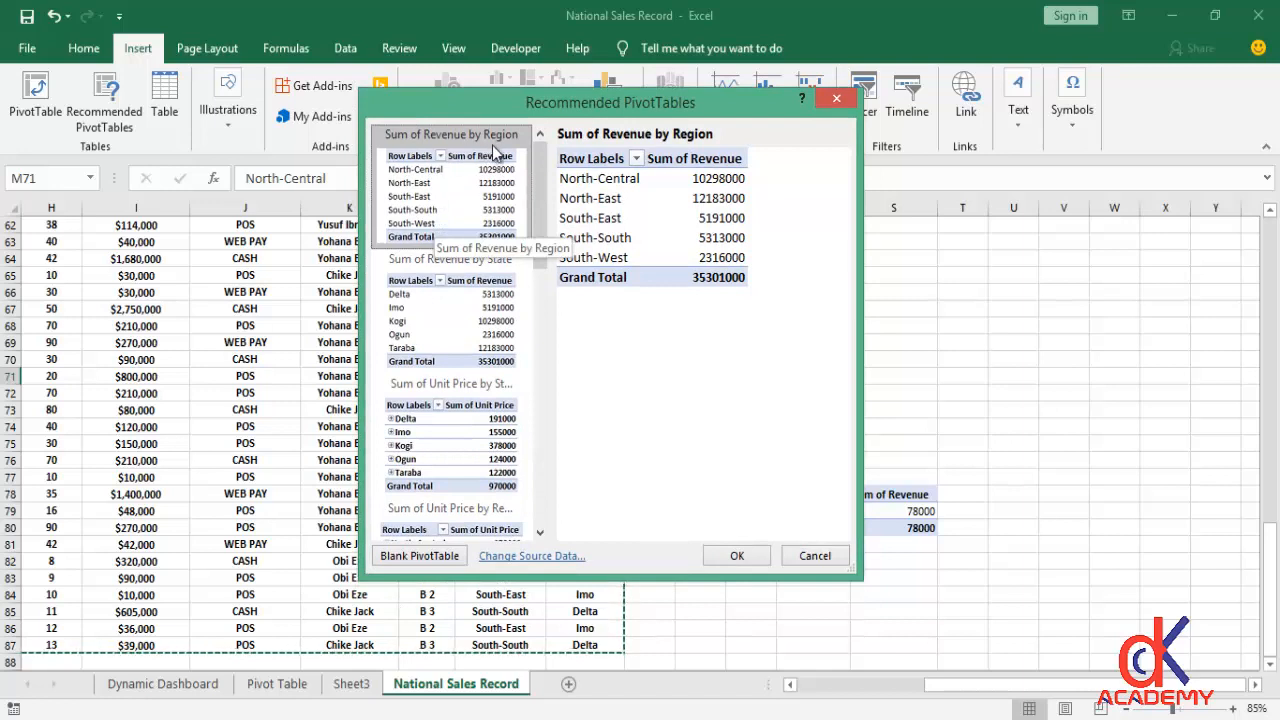
left_click(448, 288)
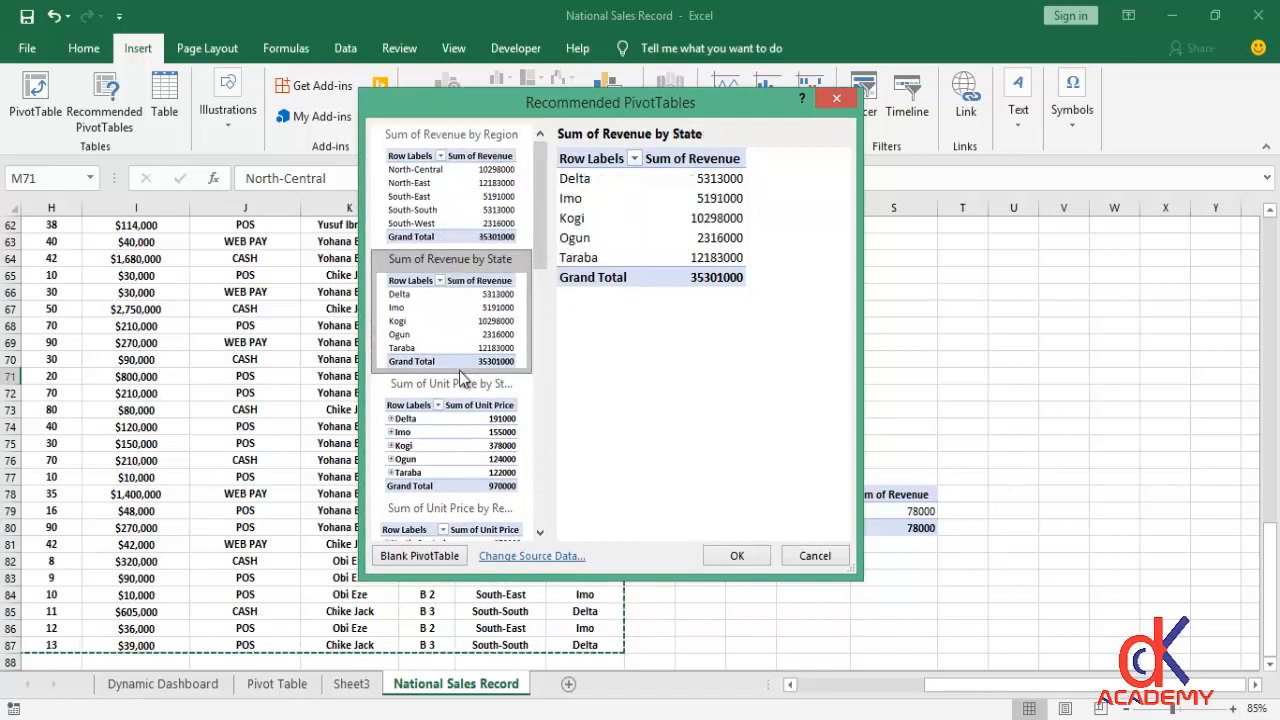
left_click(445, 423)
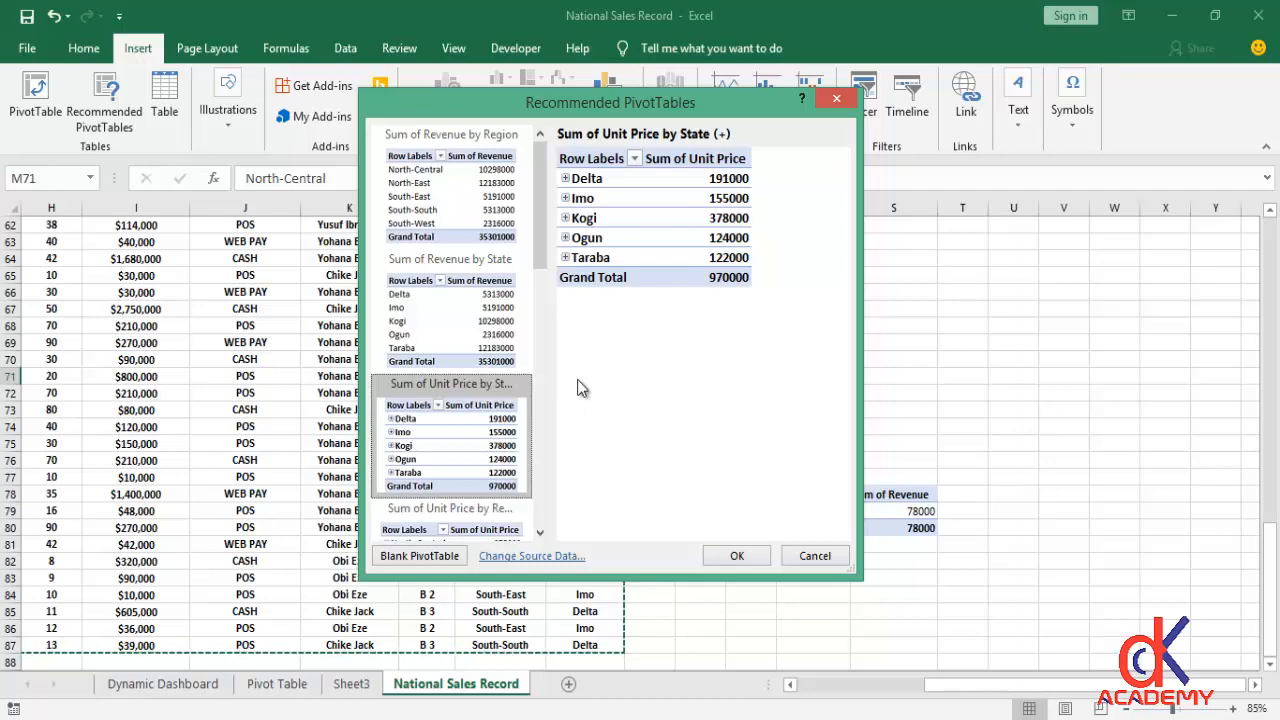
left_click(835, 100)
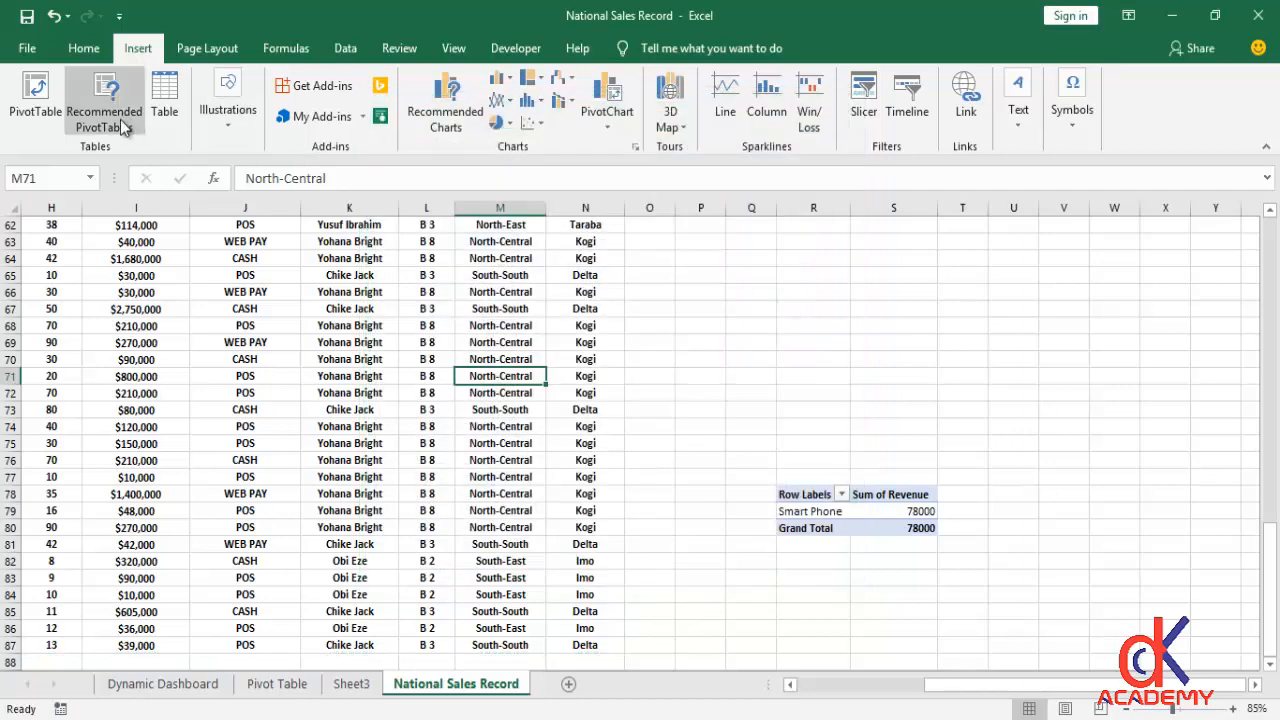
Create a blank PivotTable on a new worksheet from the range 'National Sales Record'!$A$6:$N$87
left_click(38, 103)
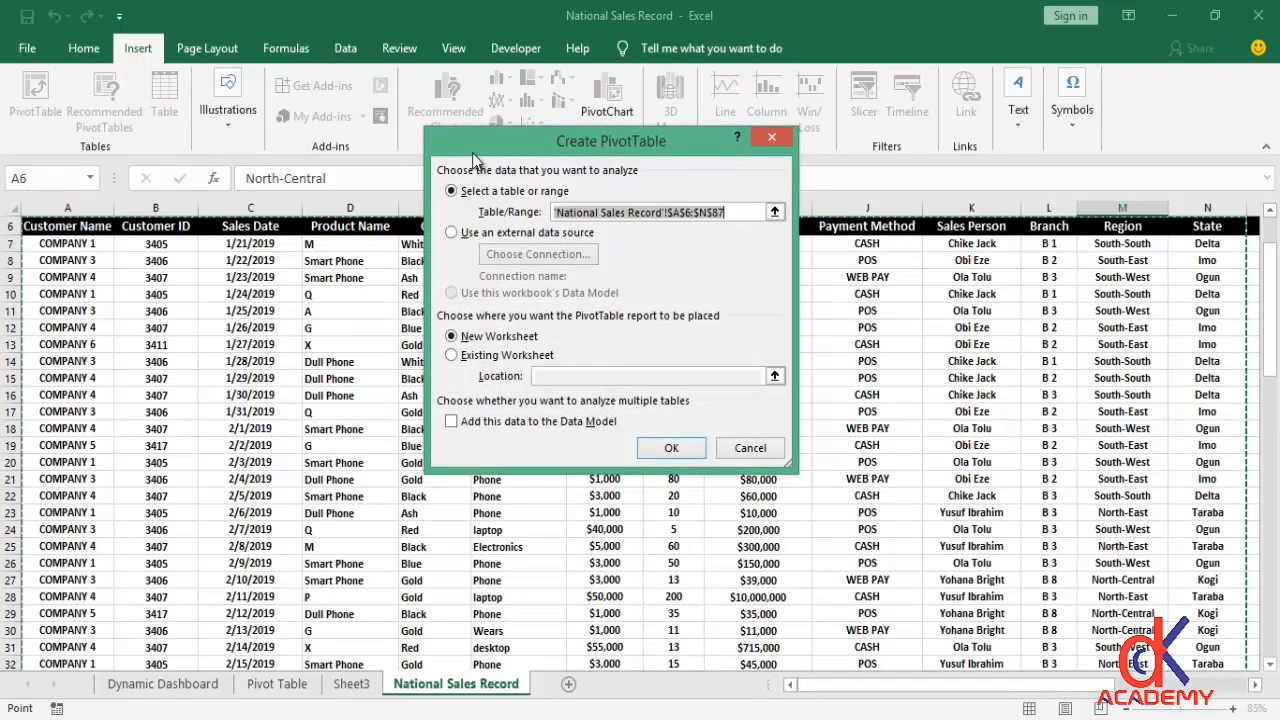
left_click_drag(473, 155, 459, 171)
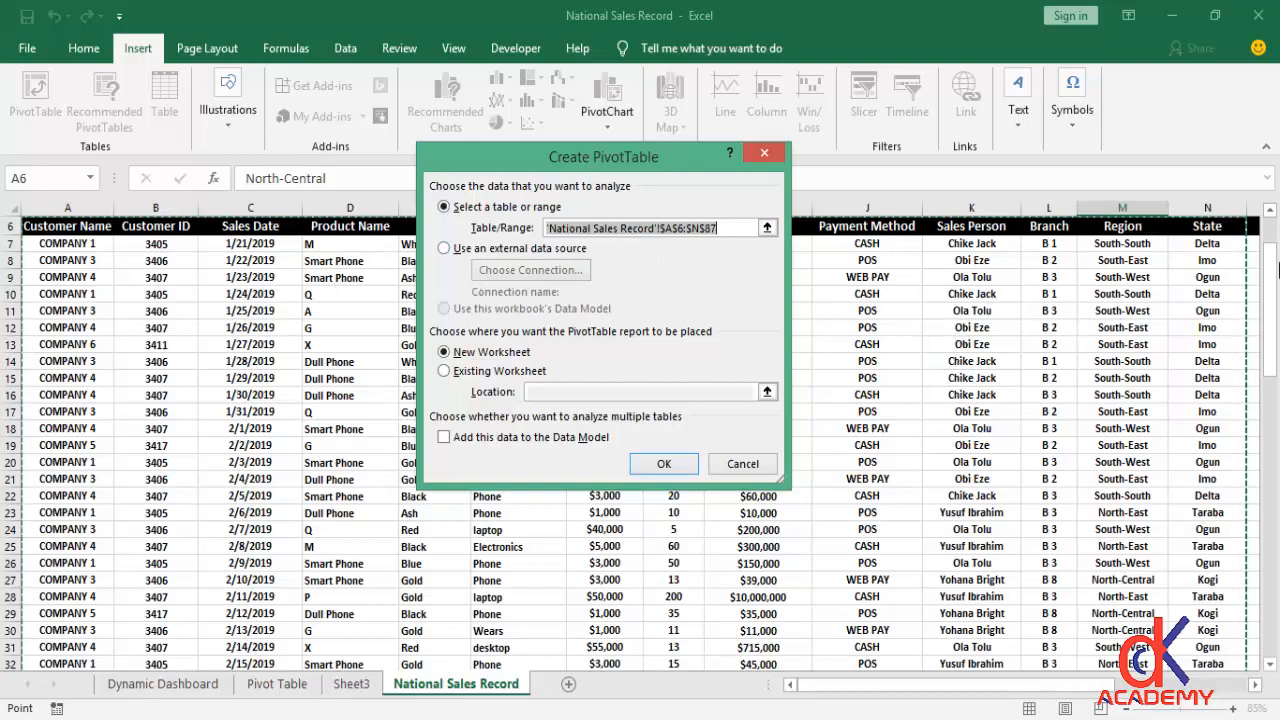
left_click_drag(1276, 265, 1275, 567)
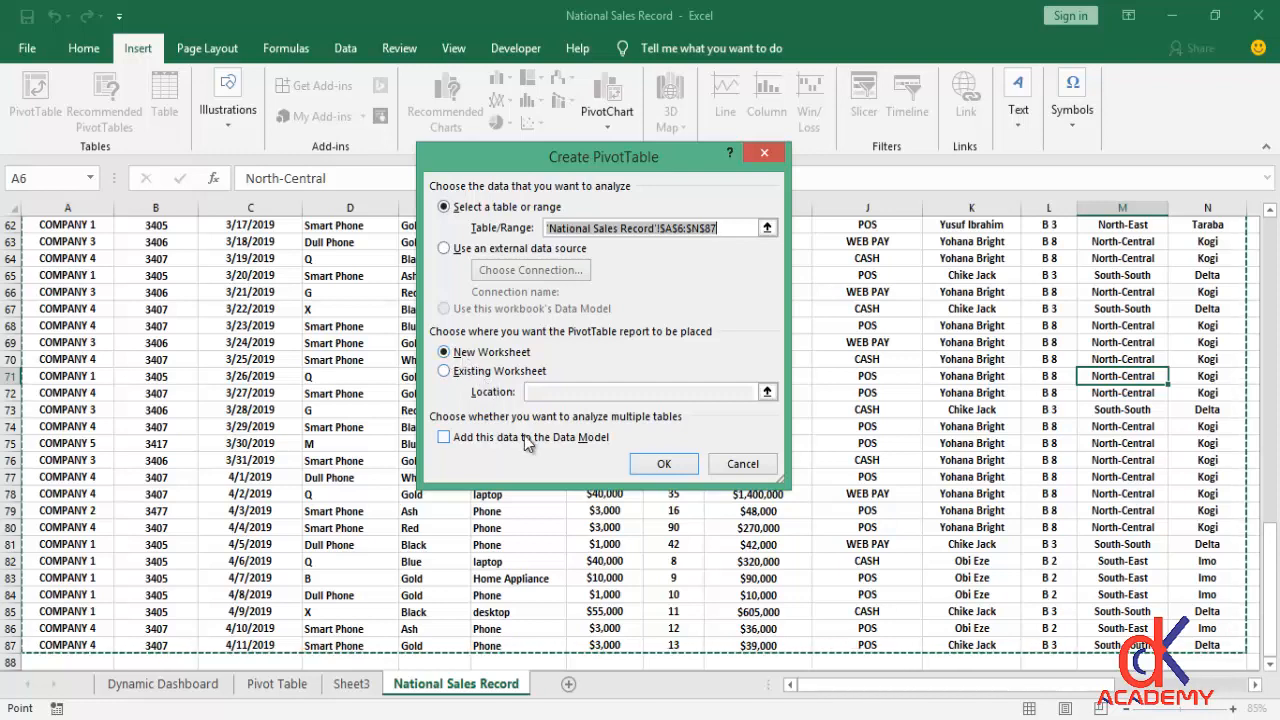
left_click(650, 462)
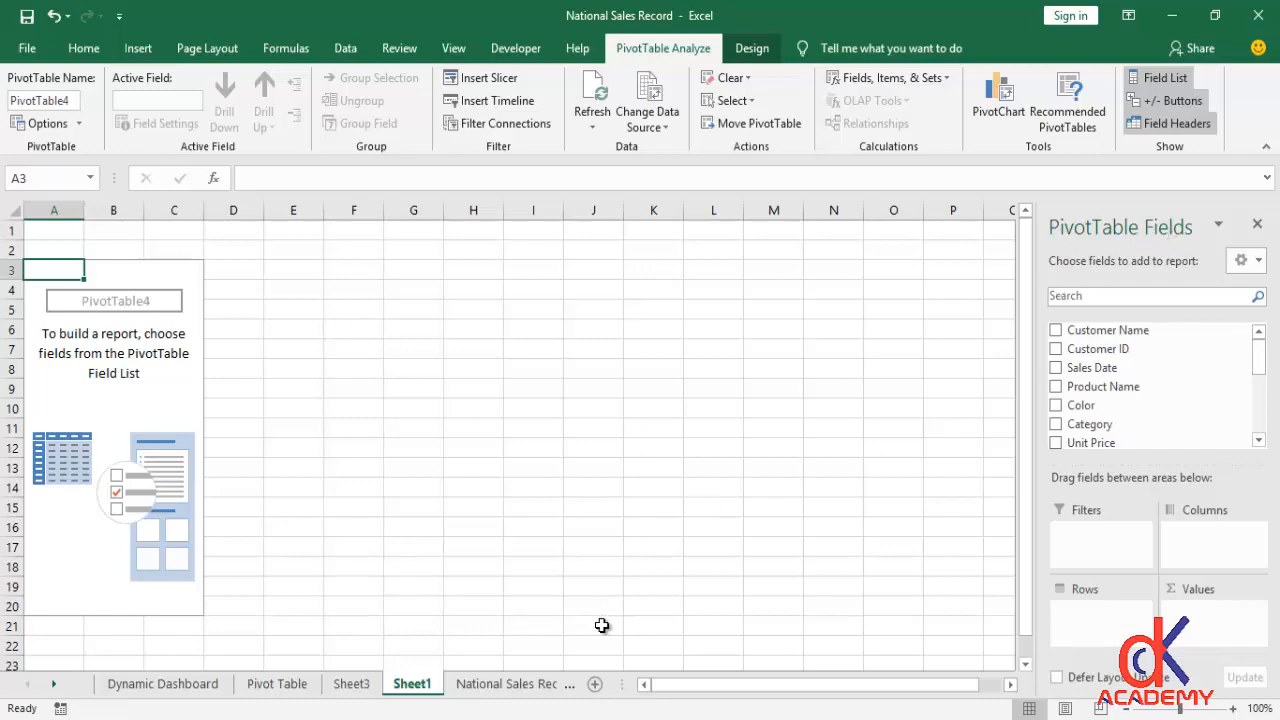
Review the column headings on the National Sales Record sheet and return to the PivotTable on Sheet1
left_click(505, 684)
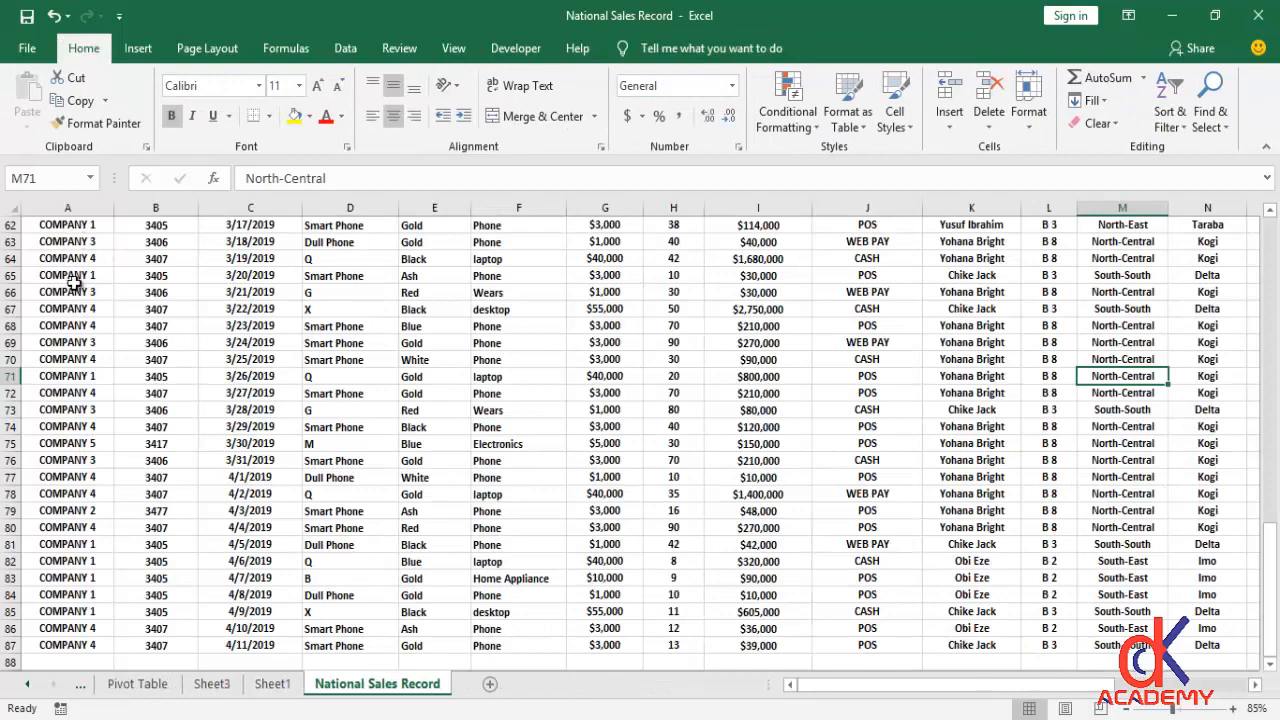
left_click_drag(1268, 532, 1248, 176)
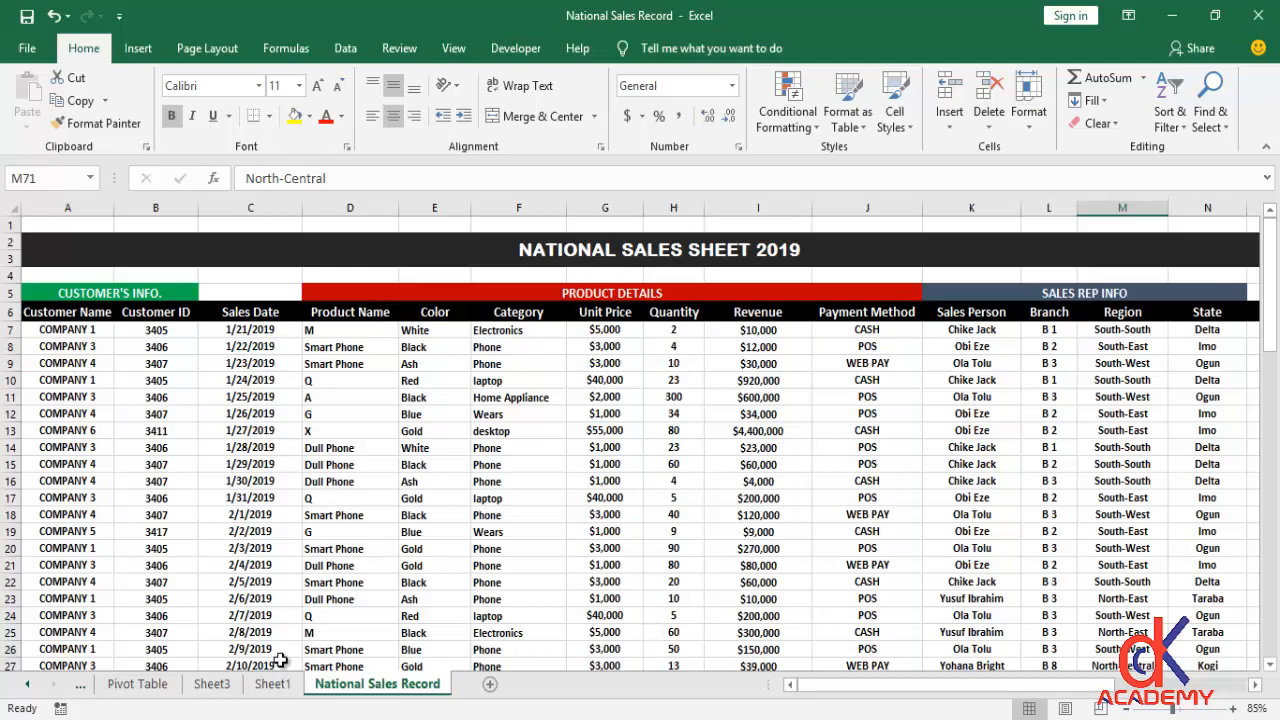
left_click(271, 684)
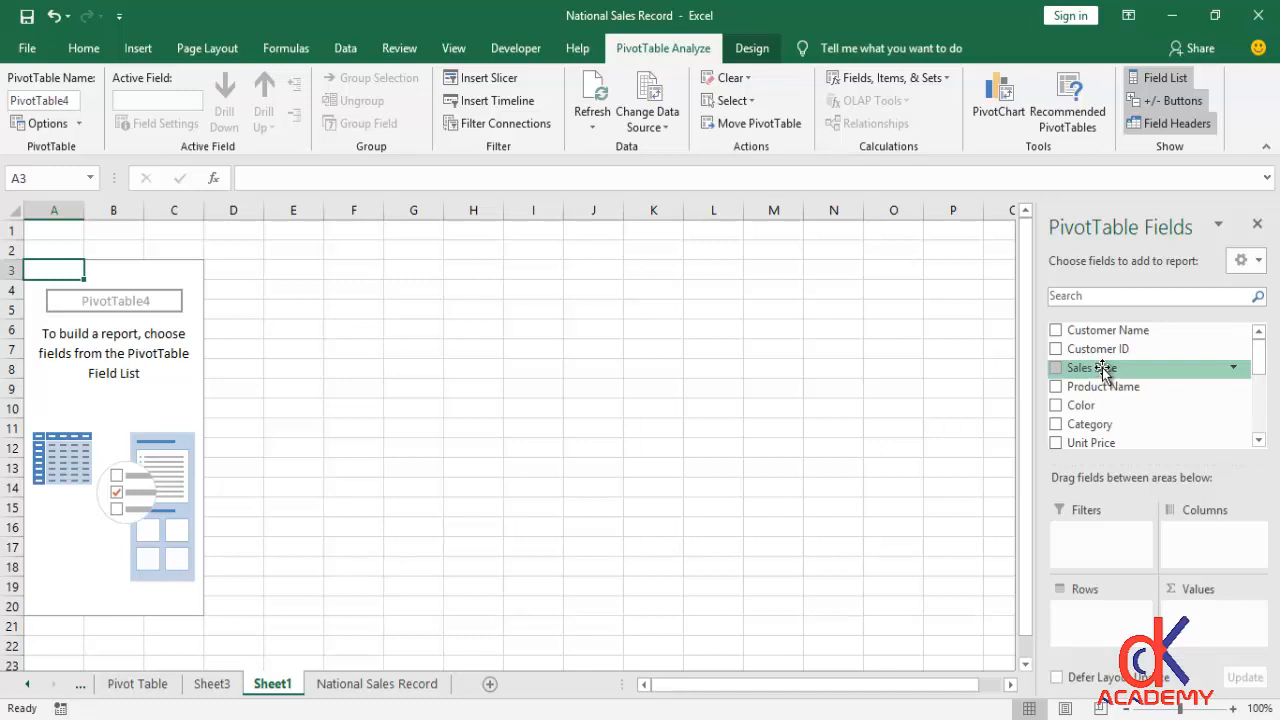
Build the PivotTable with Customer Name as the row field and the sum of Quantity as values
left_click_drag(1102, 336, 1100, 612)
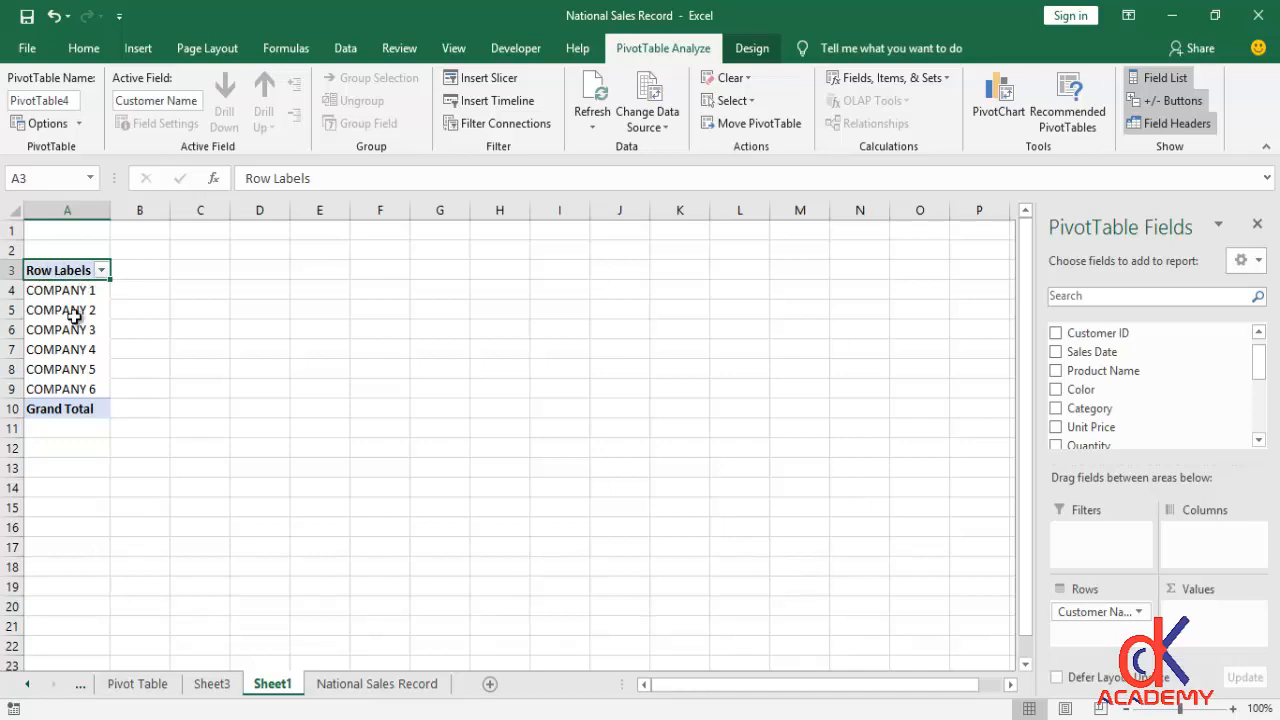
scroll(1150, 400, "down", 1)
left_click_drag(1088, 414, 1196, 616)
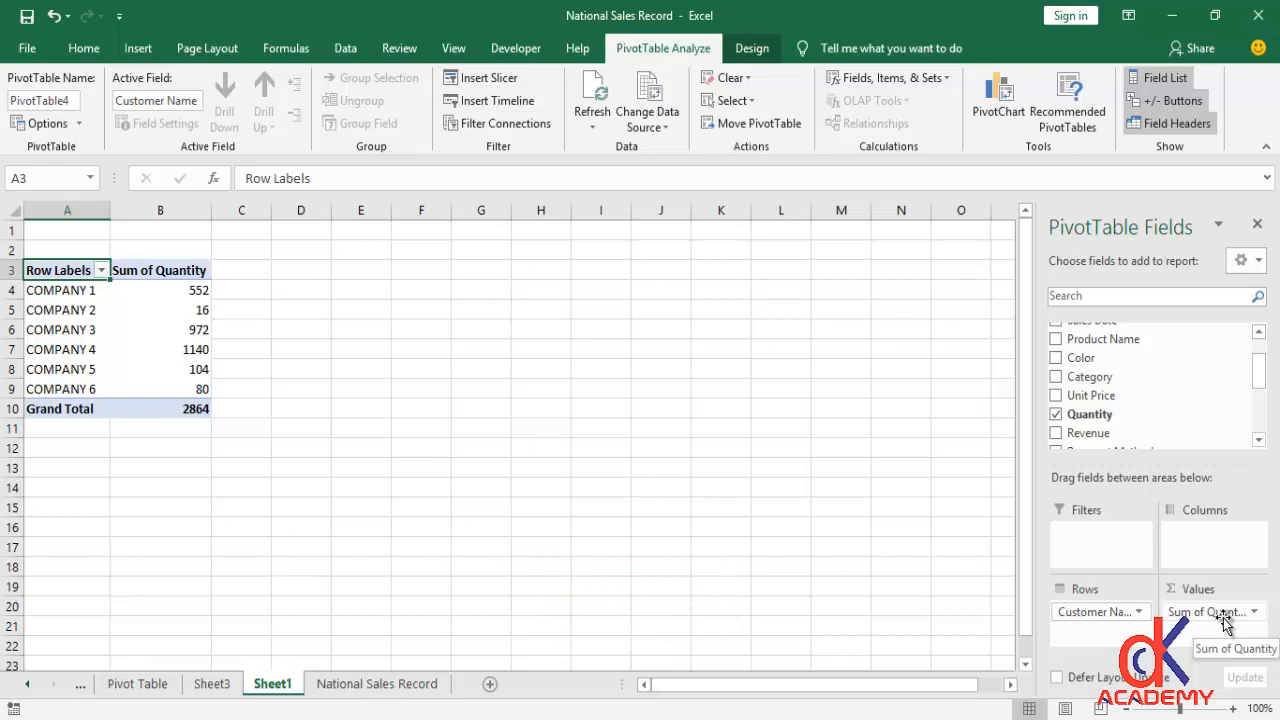
Replace Quantity with the sum of Revenue in the PivotTable values
left_click_drag(1225, 620, 829, 415)
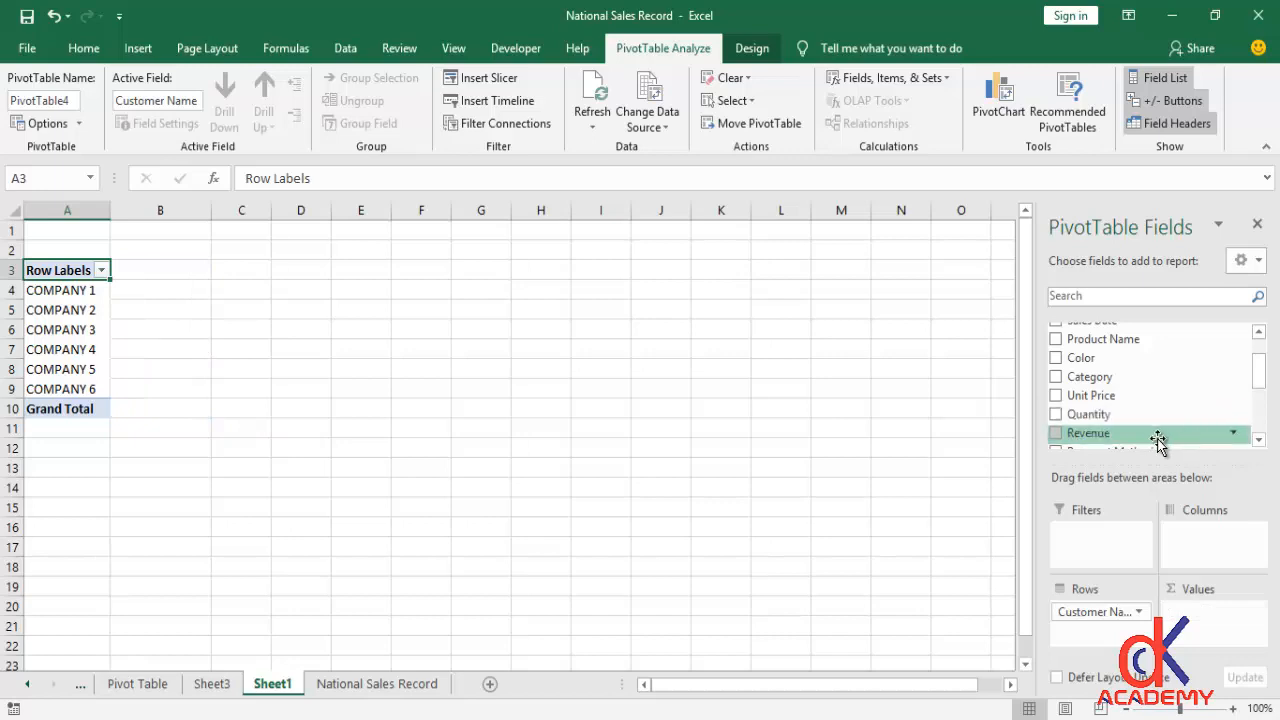
left_click_drag(1157, 437, 1221, 614)
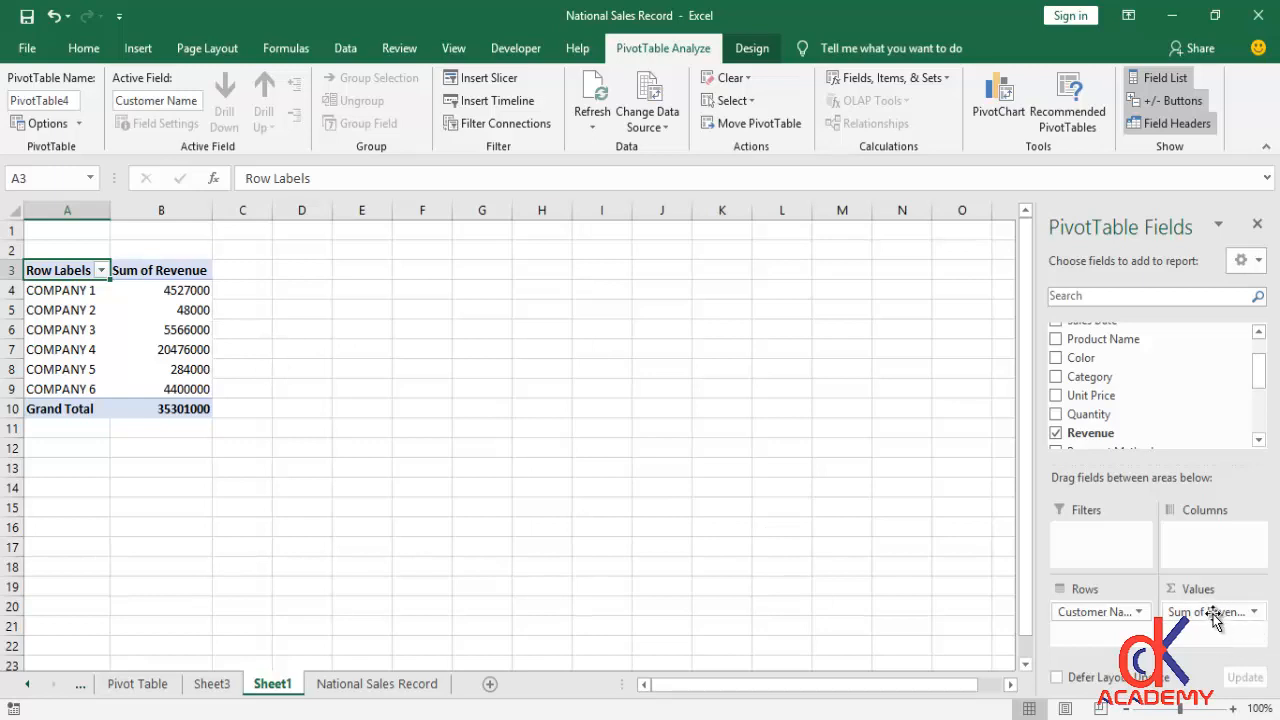
left_click_drag(1210, 612, 180, 368)
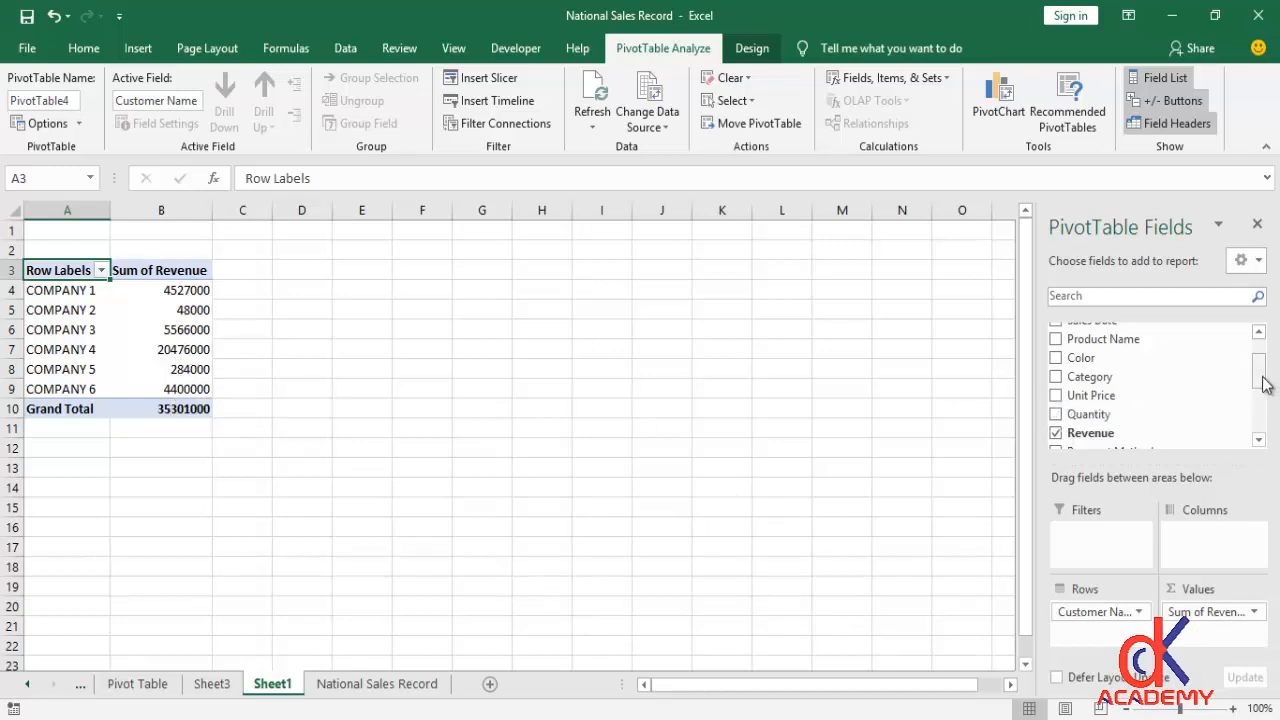
Add Payment Method as the PivotTable's column field and check it against the National Sales Record sheet
left_click_drag(1264, 387, 1264, 414)
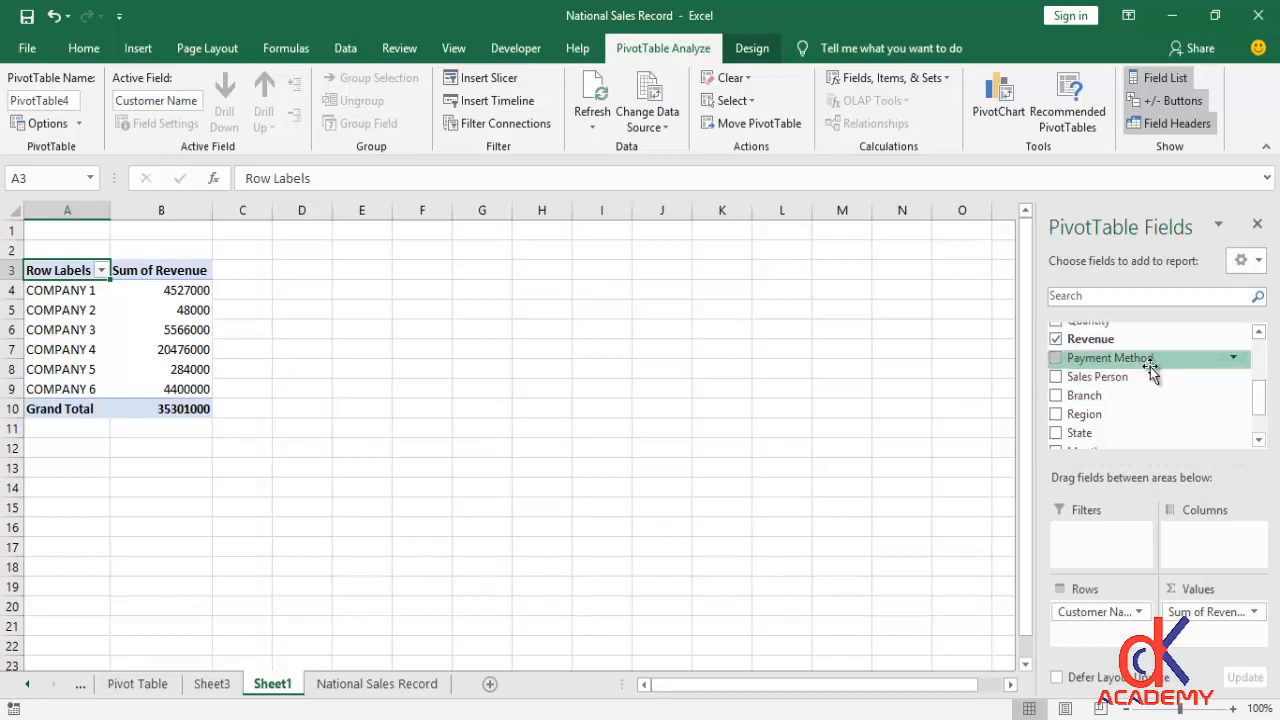
left_click_drag(1143, 365, 1207, 533)
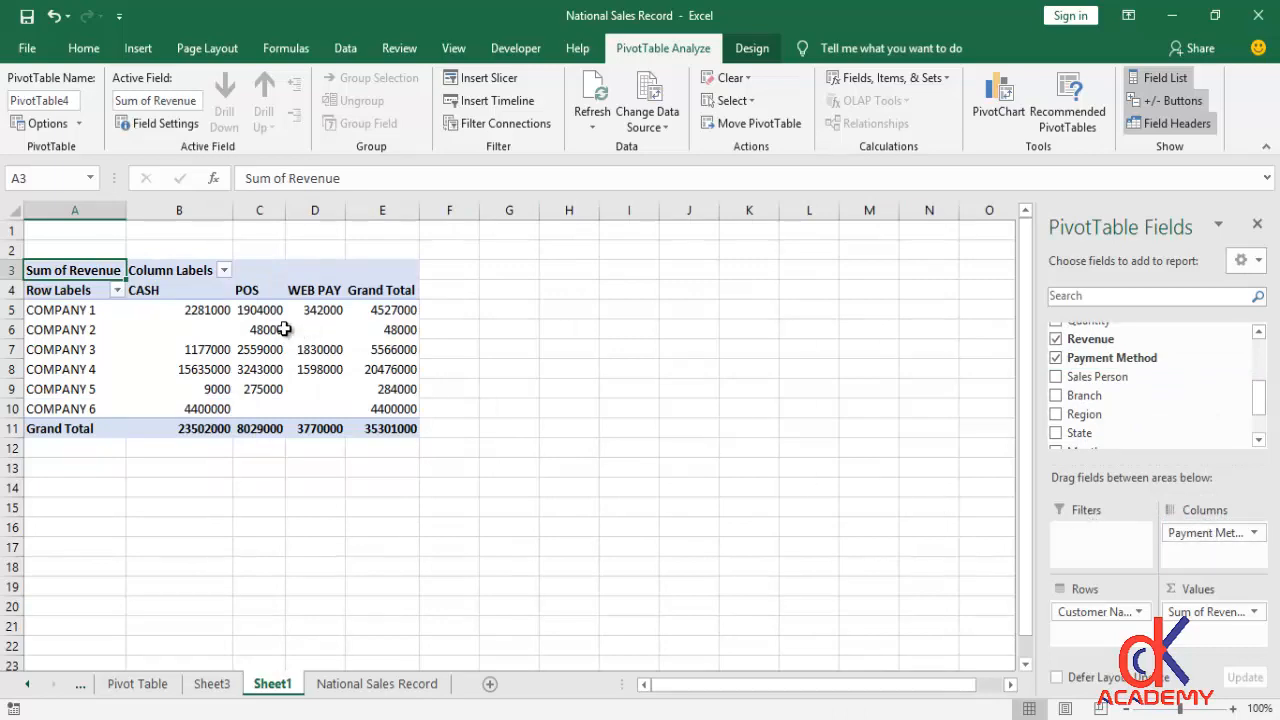
left_click(377, 684)
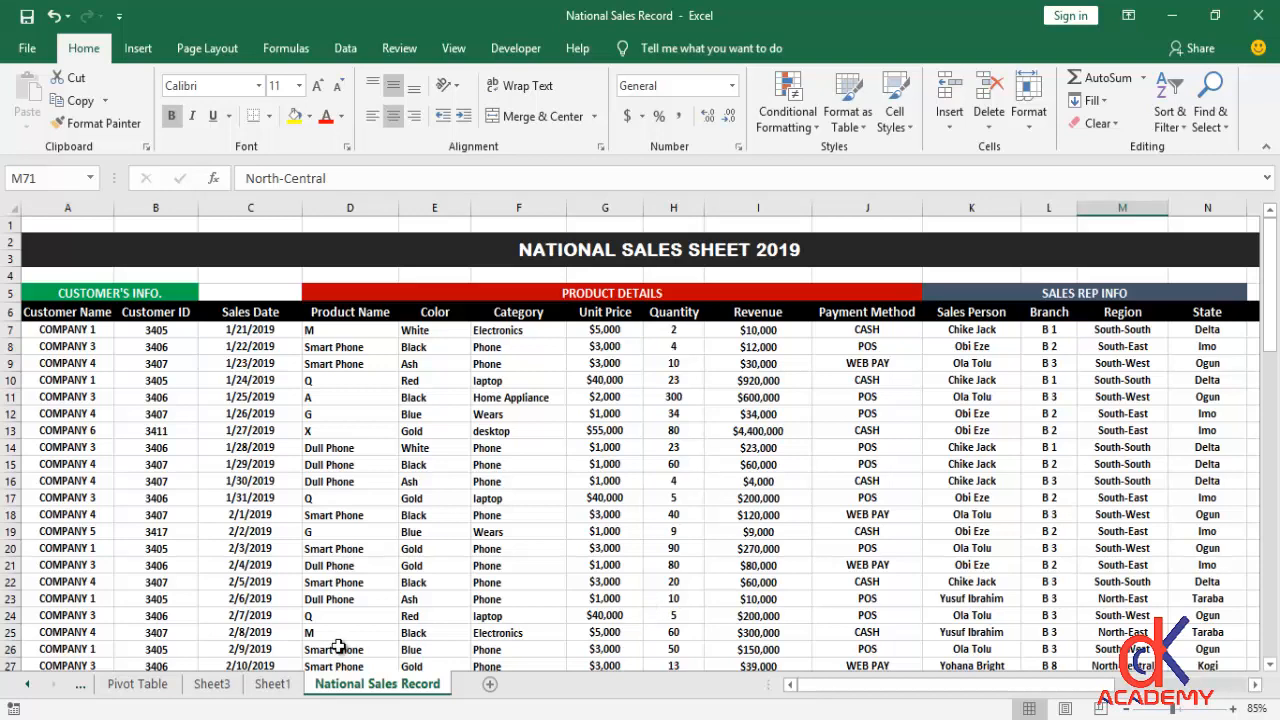
left_click(272, 685)
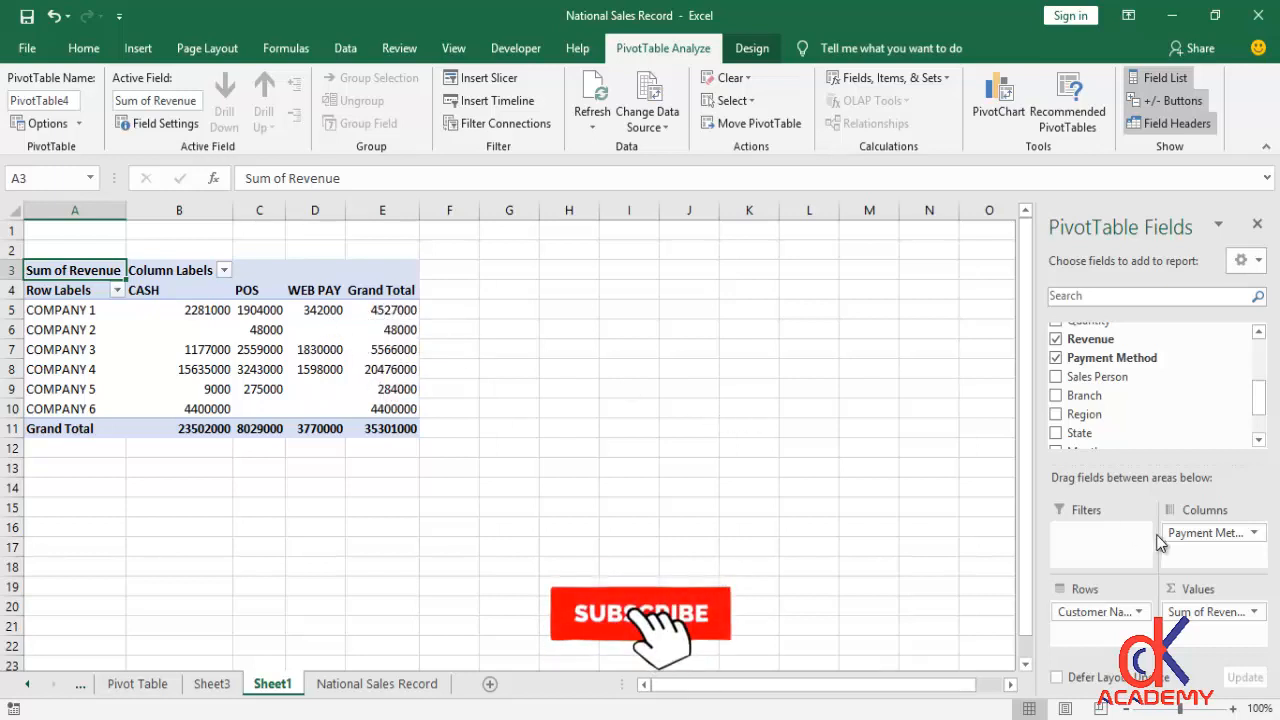
Replace Payment Method with State as the PivotTable's column field and add Sales Person as the report filter
left_click_drag(1176, 537, 900, 486)
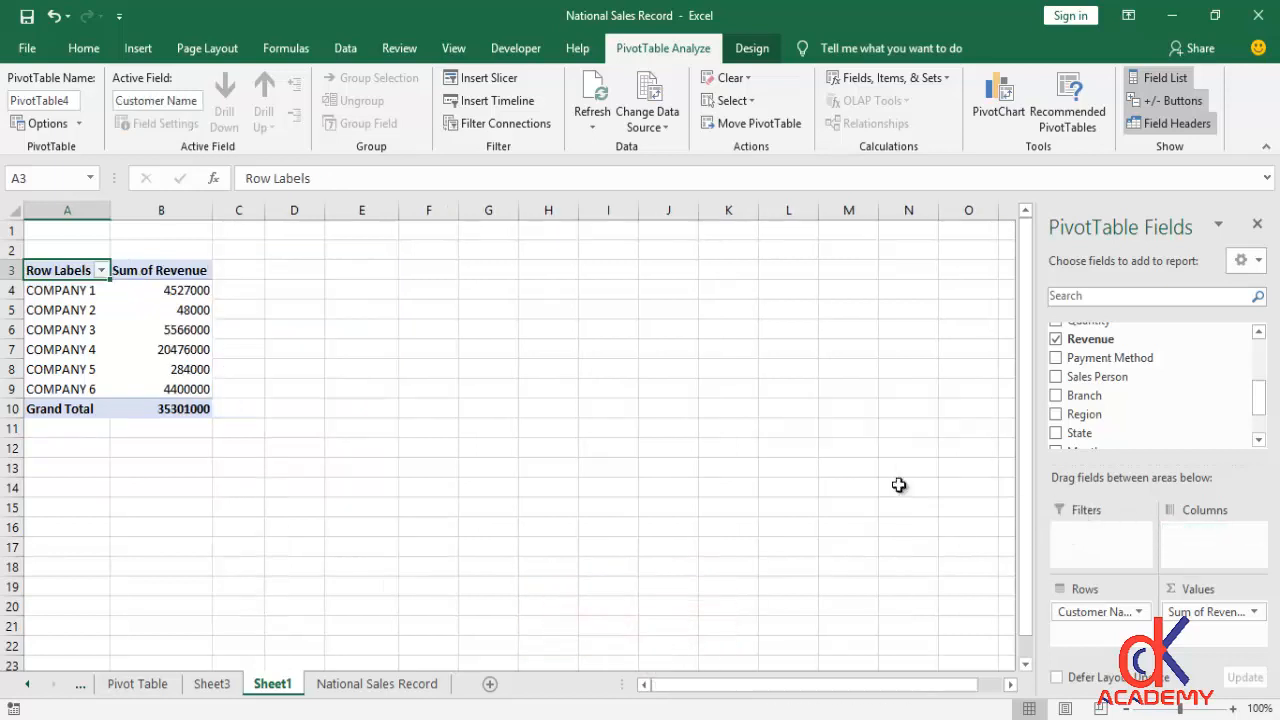
left_click_drag(1072, 445, 1182, 540)
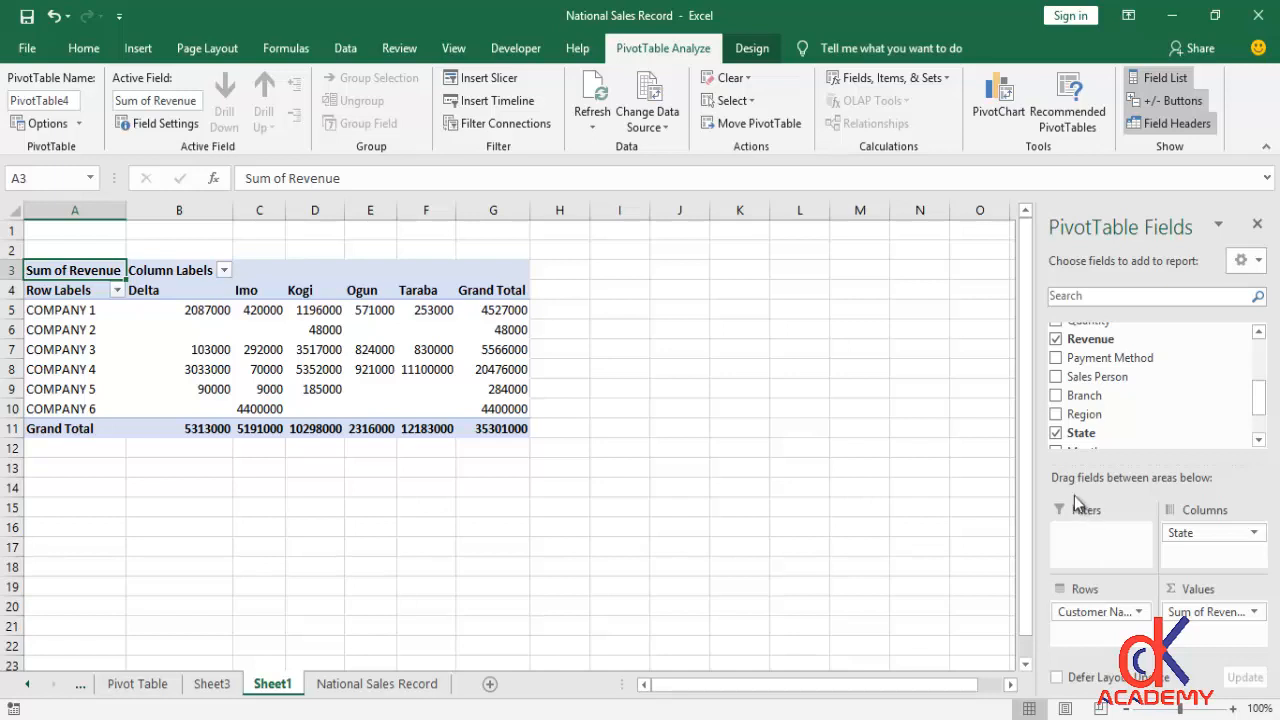
scroll(1110, 380, "up", 2)
scroll(1110, 380, "down", 1)
left_click_drag(1110, 388, 1115, 540)
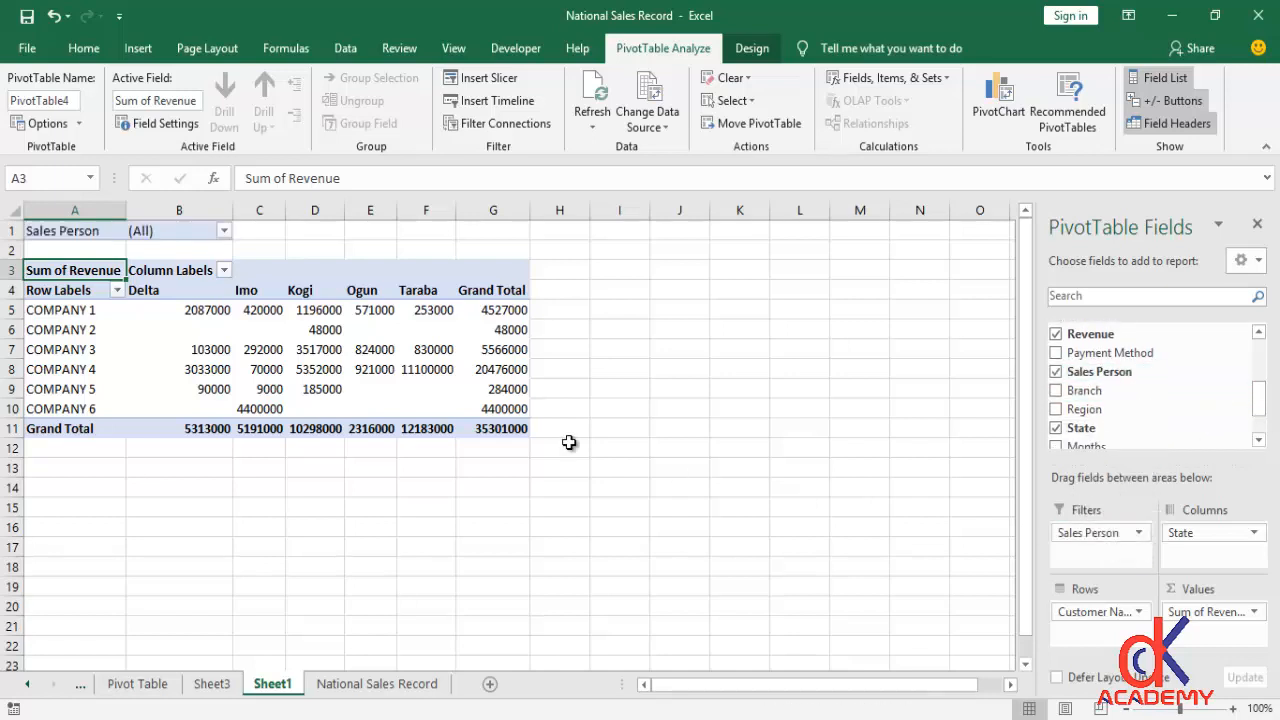
Filter the PivotTable by Sales Person to show only the second salesperson in the list
left_click(224, 231)
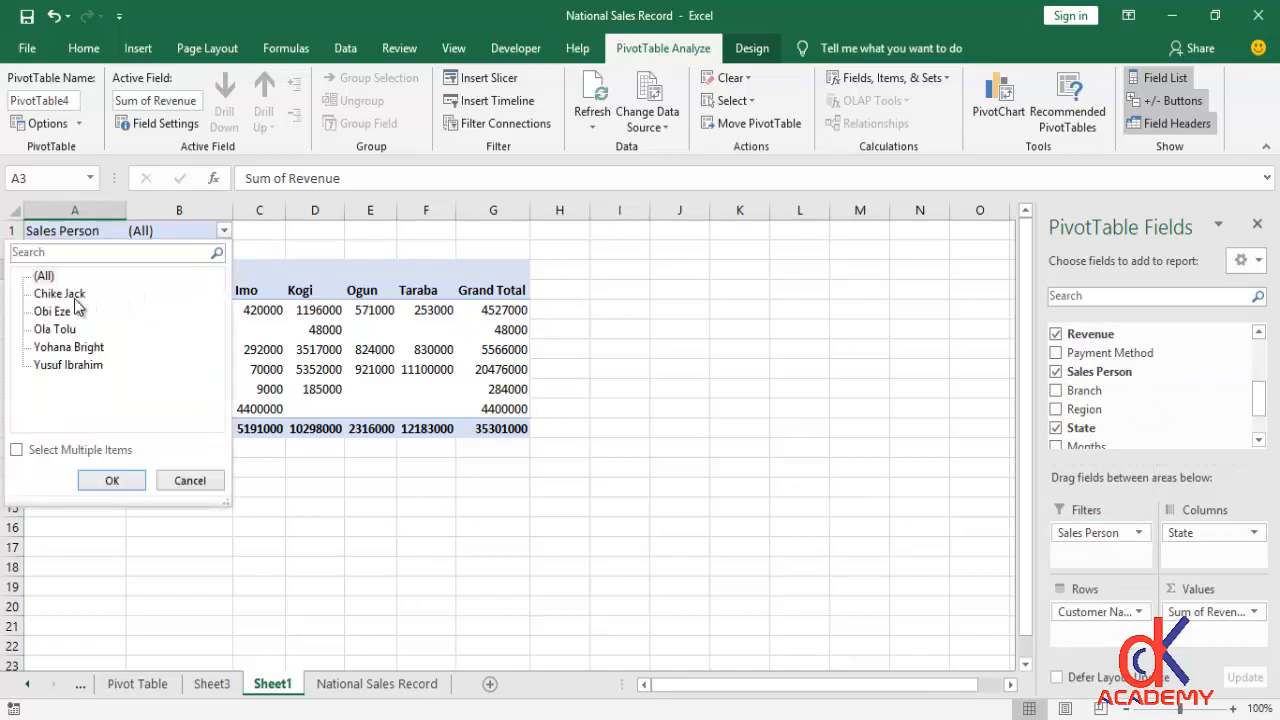
left_click(48, 316)
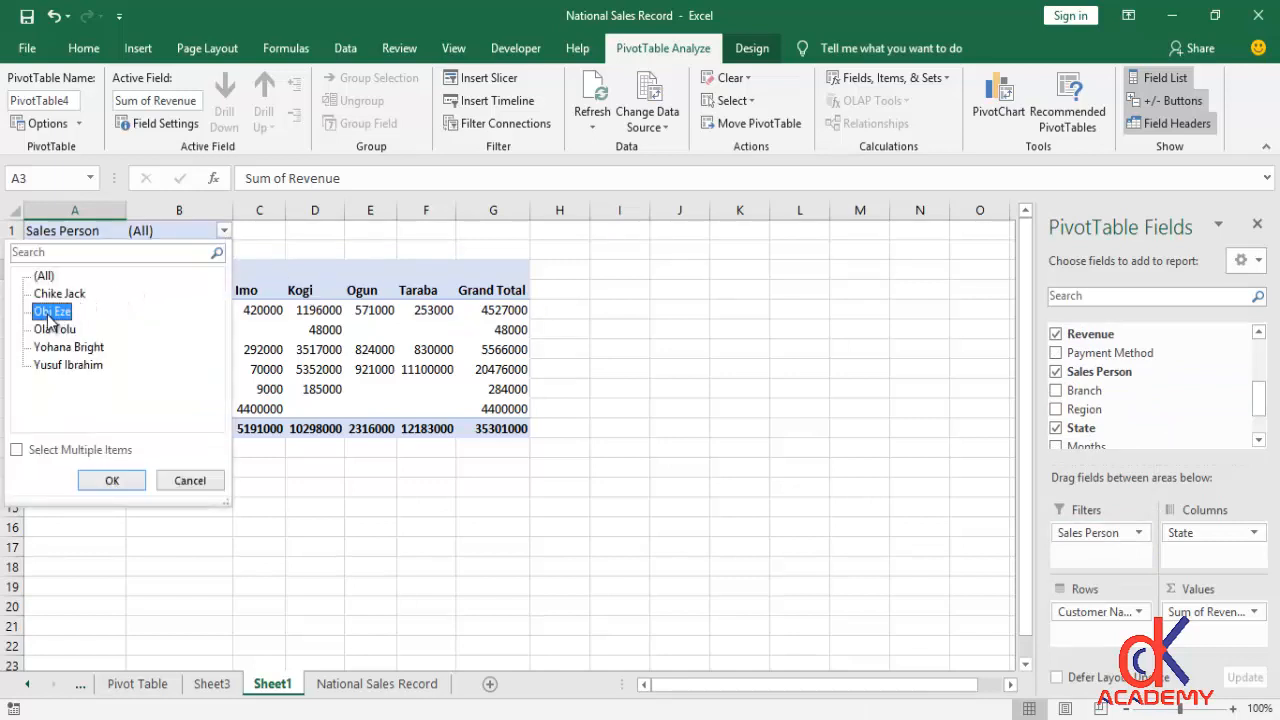
left_click(112, 480)
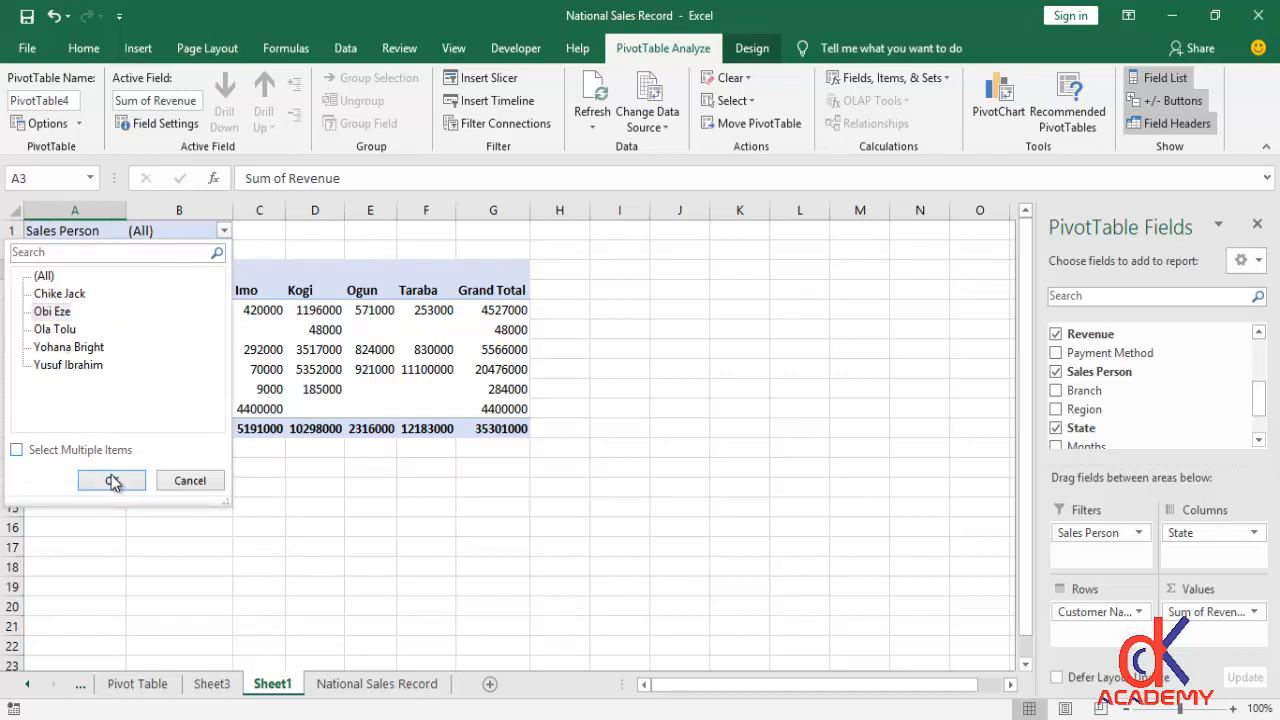
left_click(58, 317)
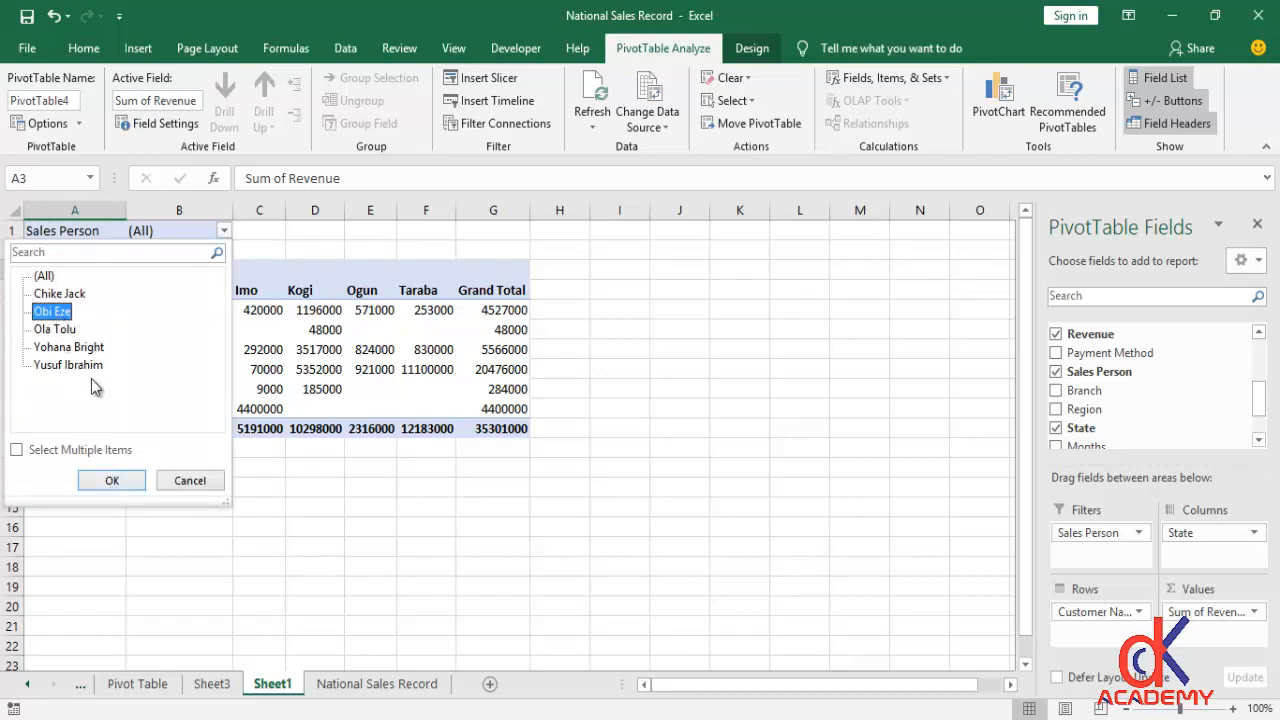
left_click(112, 482)
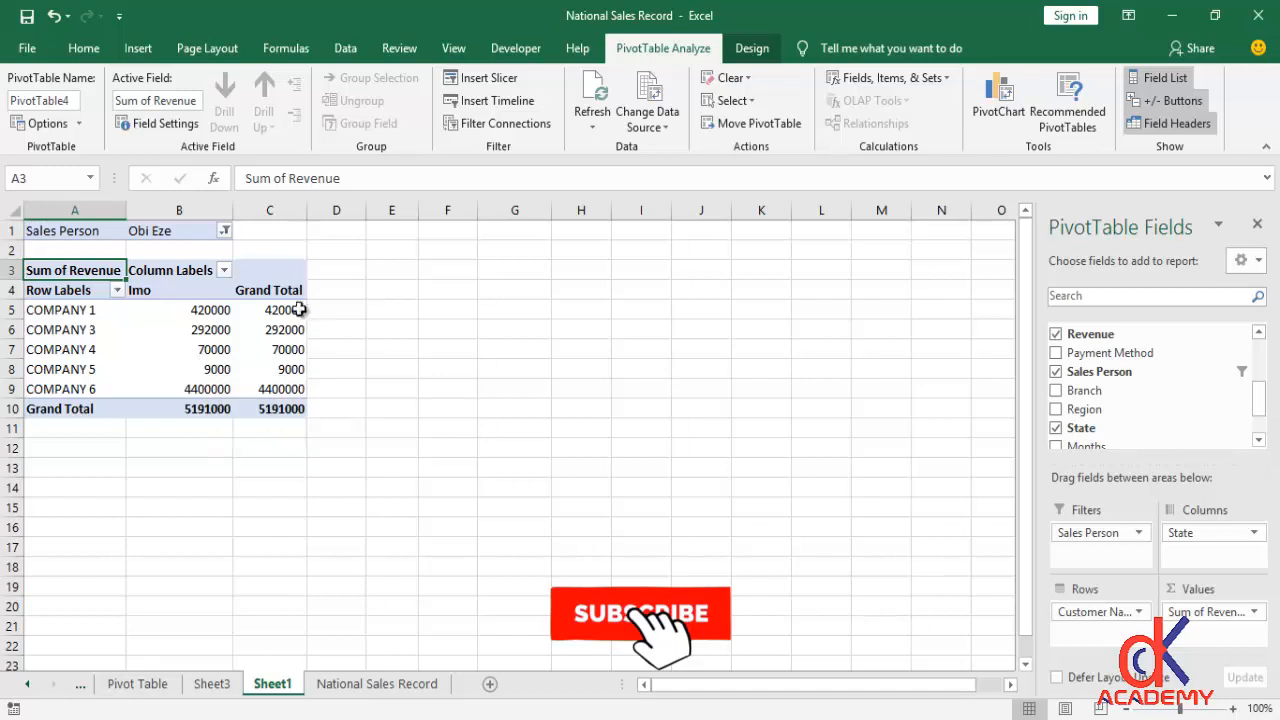
Compare the filtered revenue figures with the National Sales Record sheet and return to the PivotTable on Sheet1
mouse_move(288, 371)
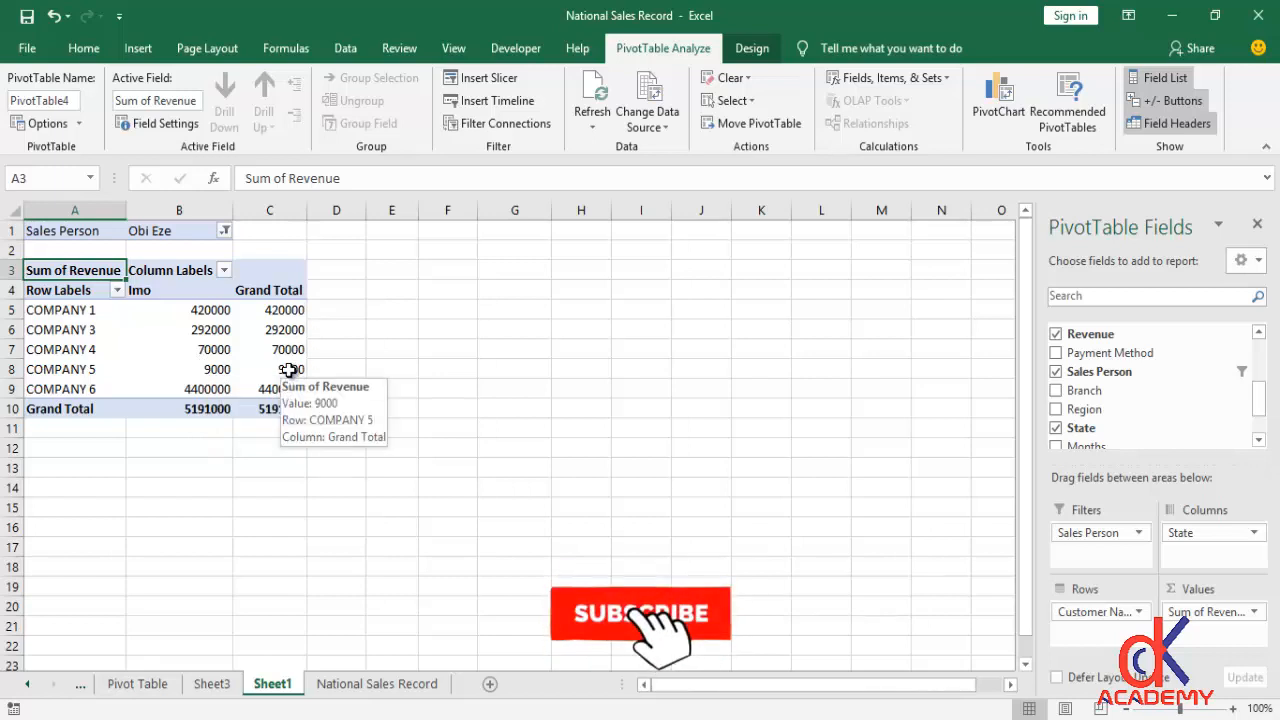
left_click(352, 690)
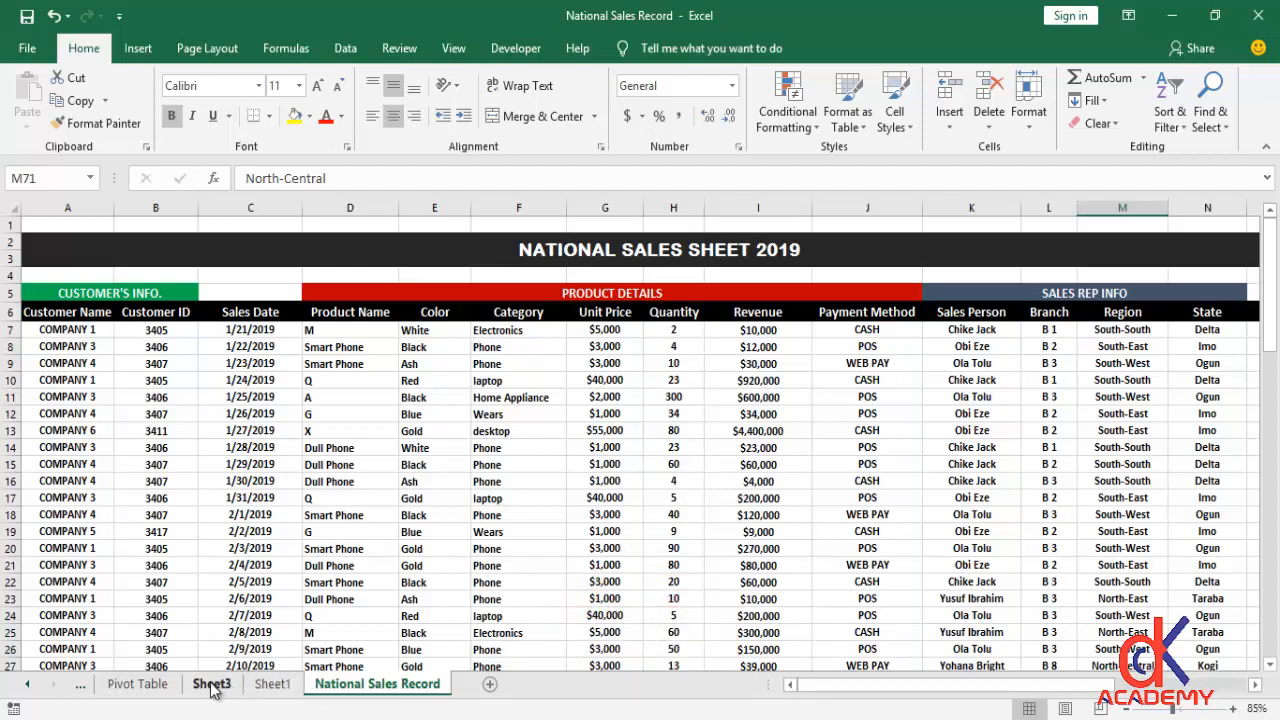
left_click(273, 684)
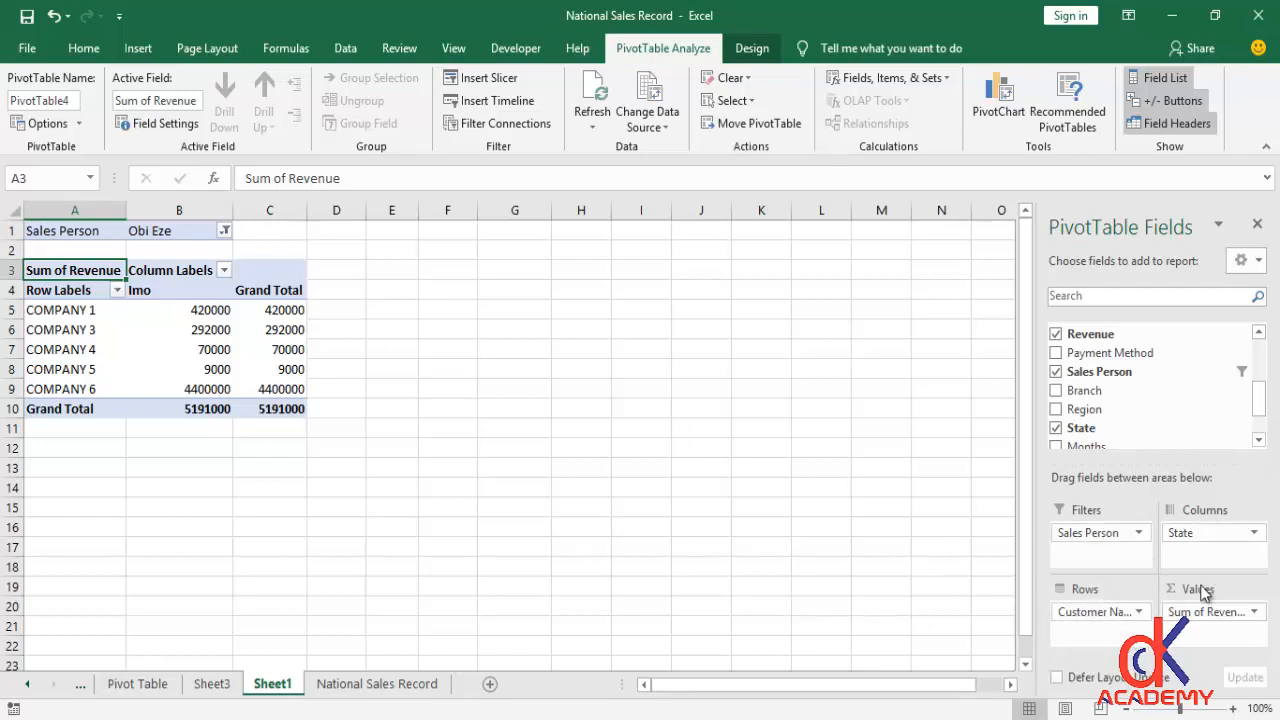
left_click(274, 685)
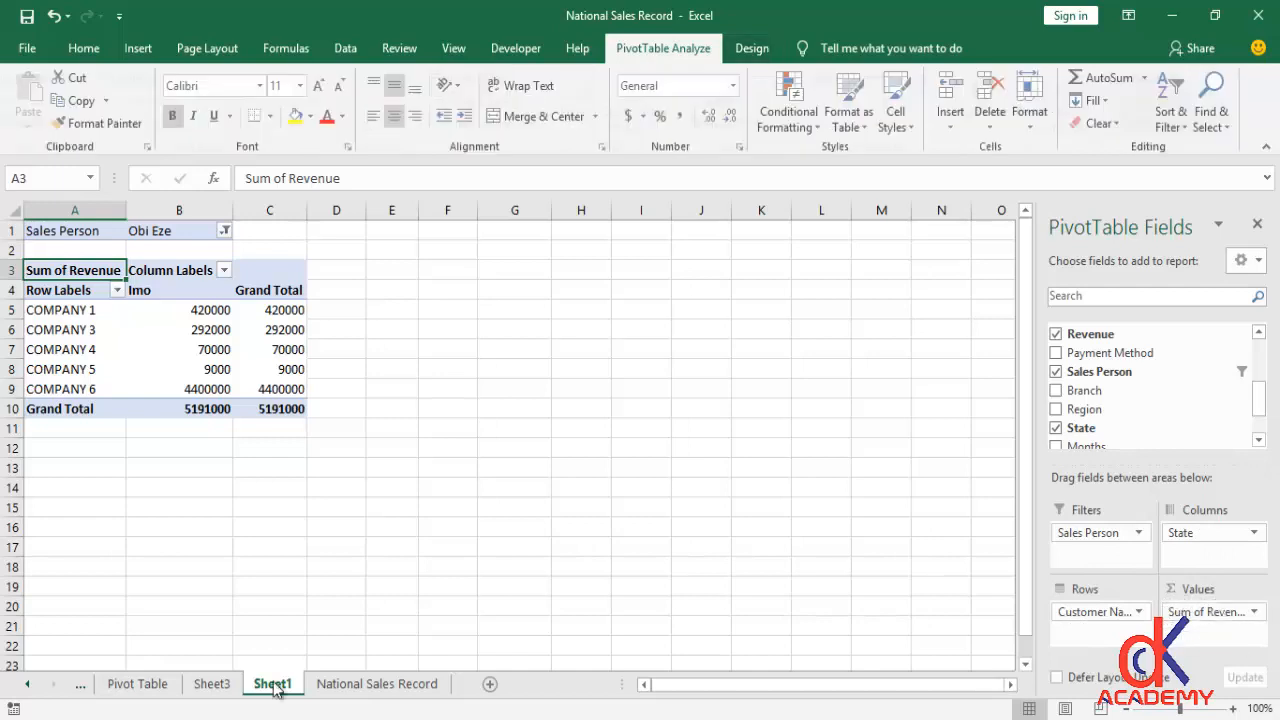